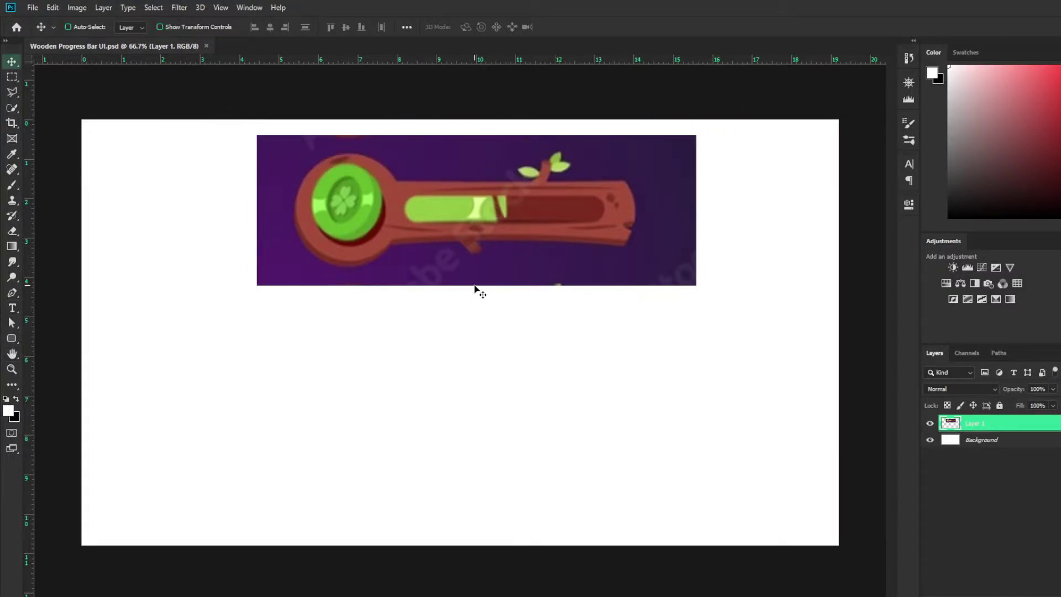
- Fill the Background layer with the dark purple sampled from the reference image
{"action": "left_click", "coordinate": [11, 154]}
{"action": "left_click", "coordinate": [506, 163]}
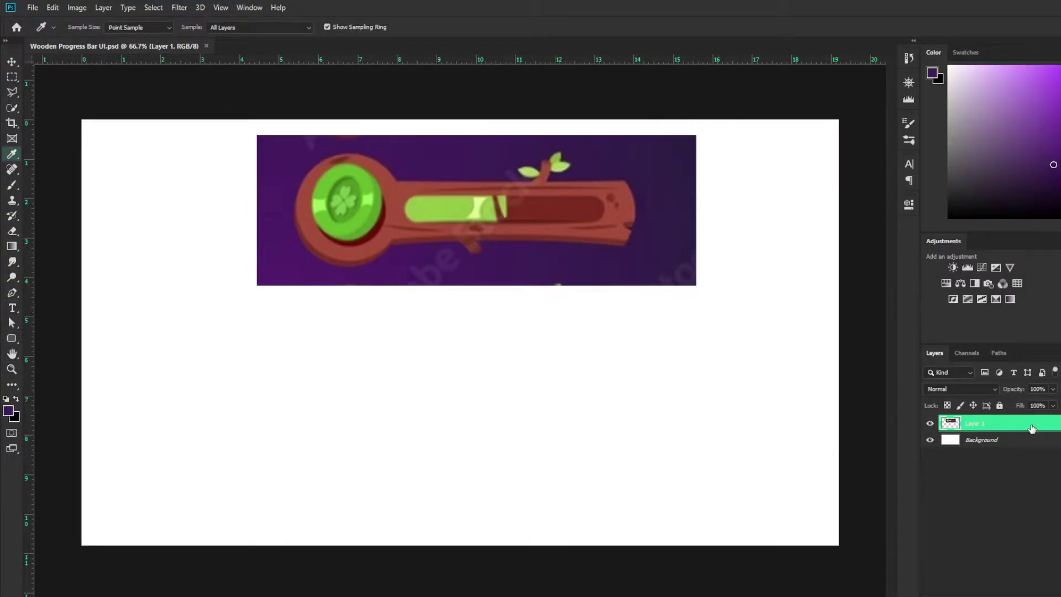
{"action": "left_click", "coordinate": [1000, 440]}
{"action": "key", "text": "alt+BackSpace"}
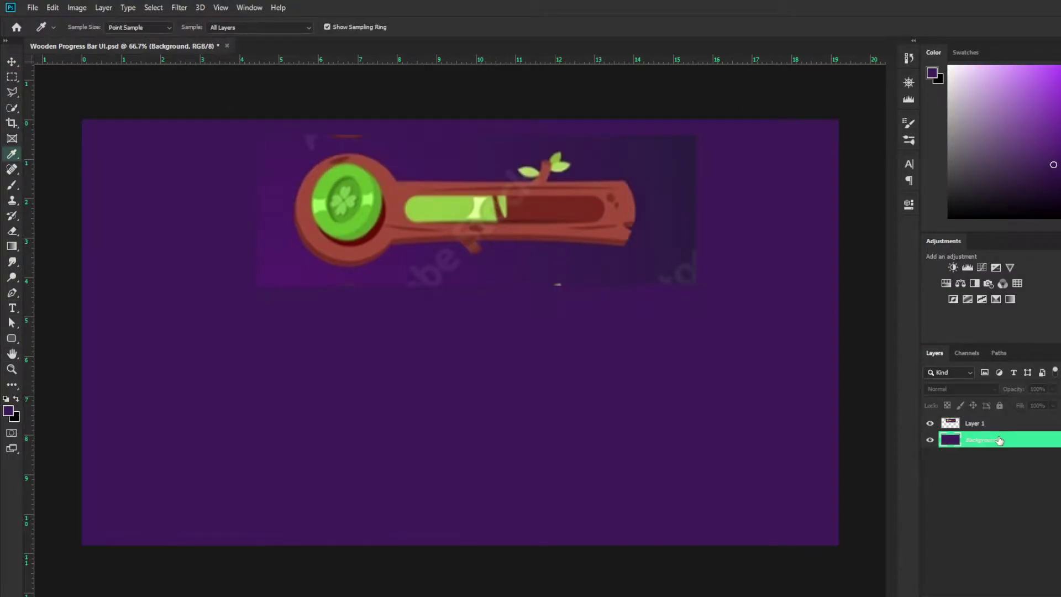
- Move the reference image layer slightly left and down on the canvas
{"action": "left_click", "coordinate": [1040, 428]}
{"action": "key", "text": "v"}
{"action": "left_click_drag", "start_coordinate": [530, 243], "coordinate": [493, 253]}
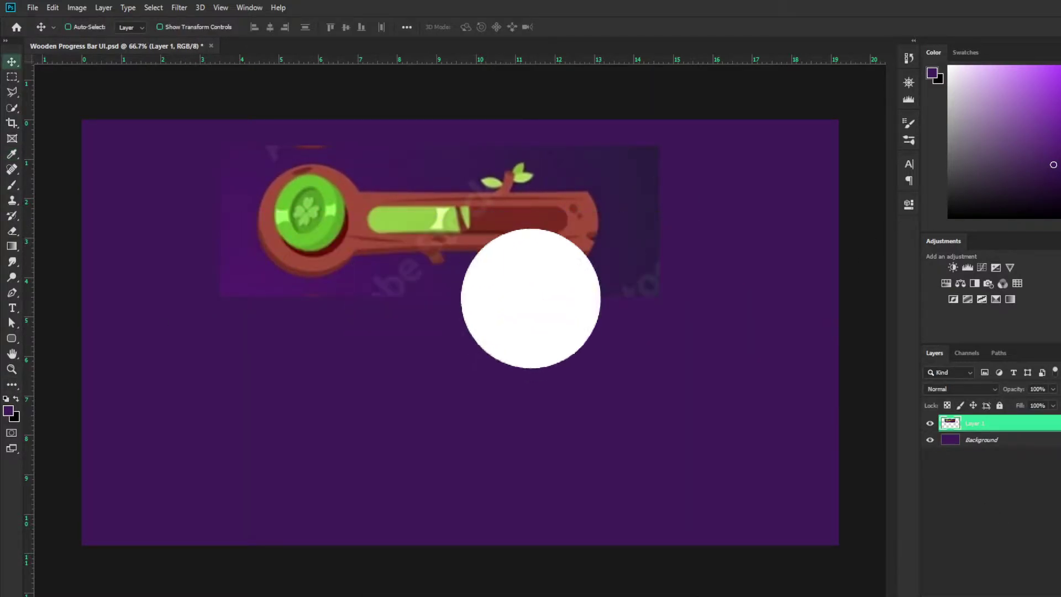
- On a new layer, draw a black circle about 270 px wide over the round end of the reference log
{"action": "left_click", "coordinate": [1027, 563]}
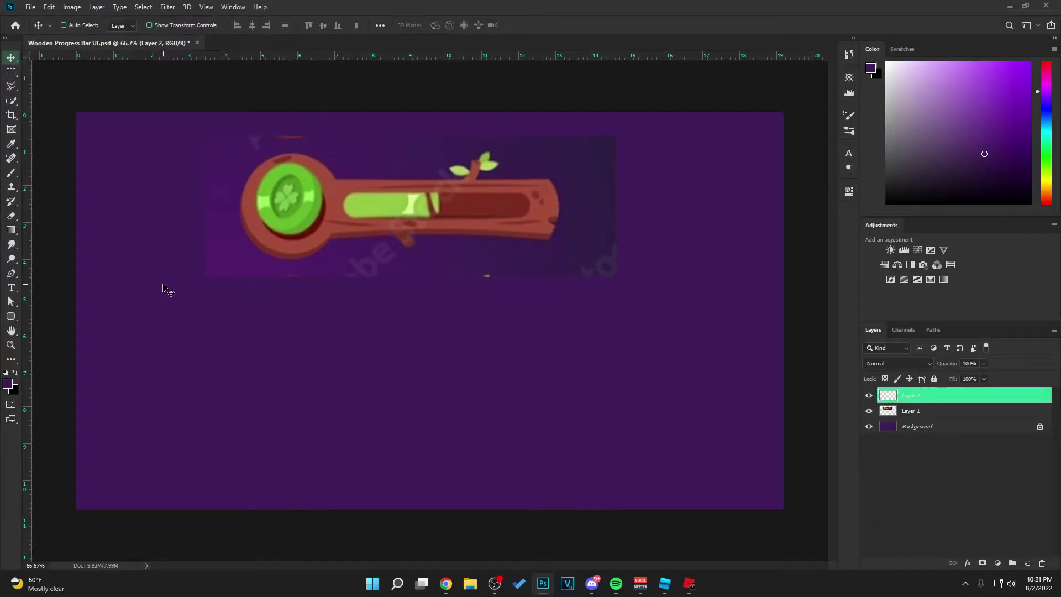
{"action": "left_click", "coordinate": [13, 320]}
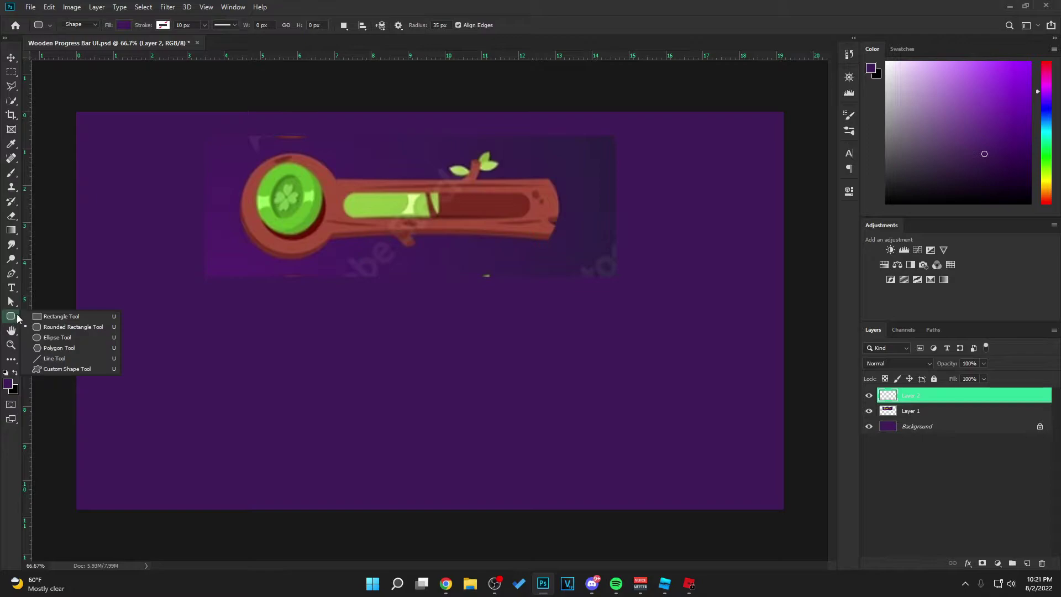
{"action": "left_click", "coordinate": [69, 339]}
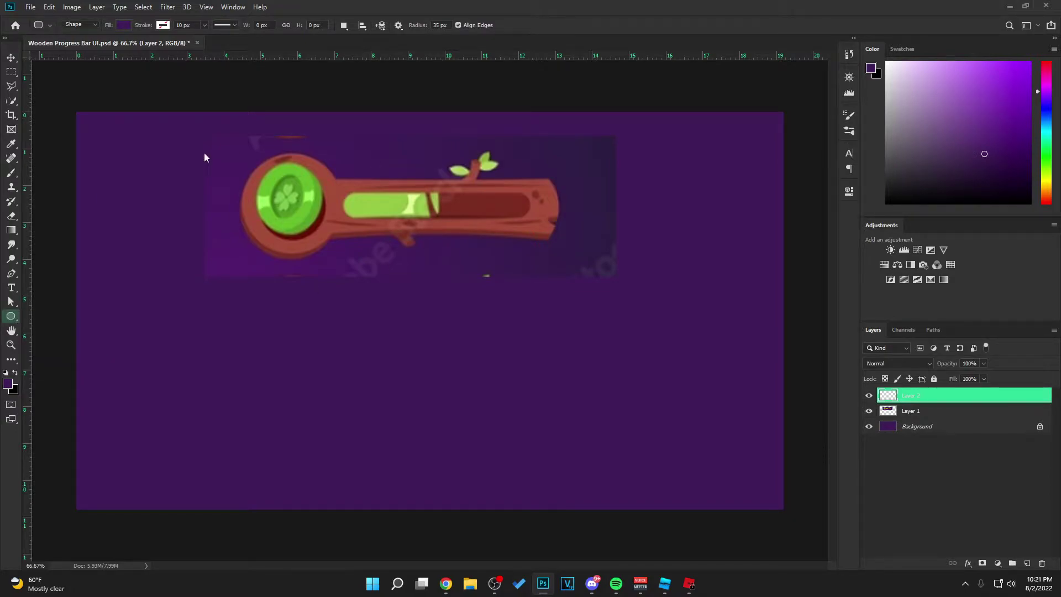
{"action": "left_click", "coordinate": [127, 24]}
{"action": "left_click", "coordinate": [84, 83]}
{"action": "left_click", "coordinate": [605, 7]}
{"action": "left_click_drag", "start_coordinate": [294, 204], "coordinate": [344, 148]}
{"action": "key", "text": "v"}
{"action": "left_click_drag", "start_coordinate": [325, 207], "coordinate": [318, 206]}
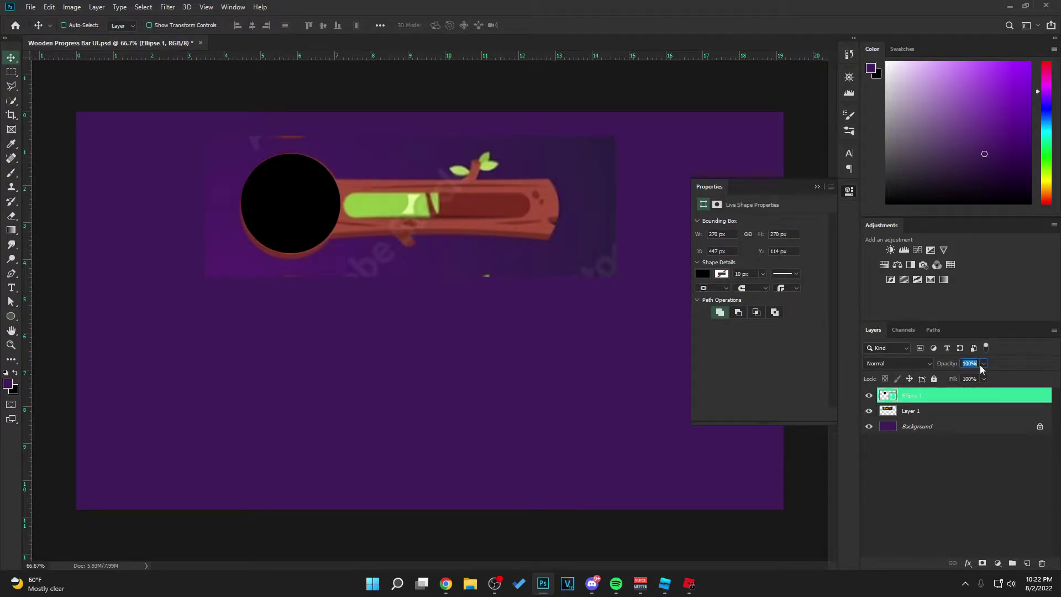
- Set the circle's opacity to 50% and warp its corners to match the reference log's irregular round end
{"action": "type", "text": "50"}
{"action": "left_click_drag", "start_coordinate": [314, 167], "coordinate": [314, 167]}
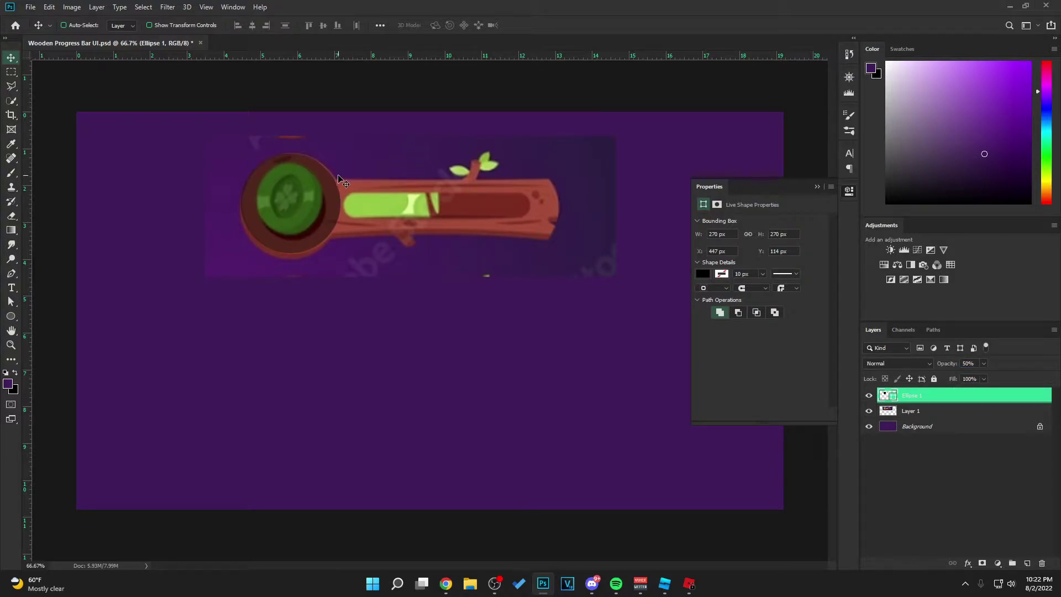
{"action": "key", "text": "ctrl+t"}
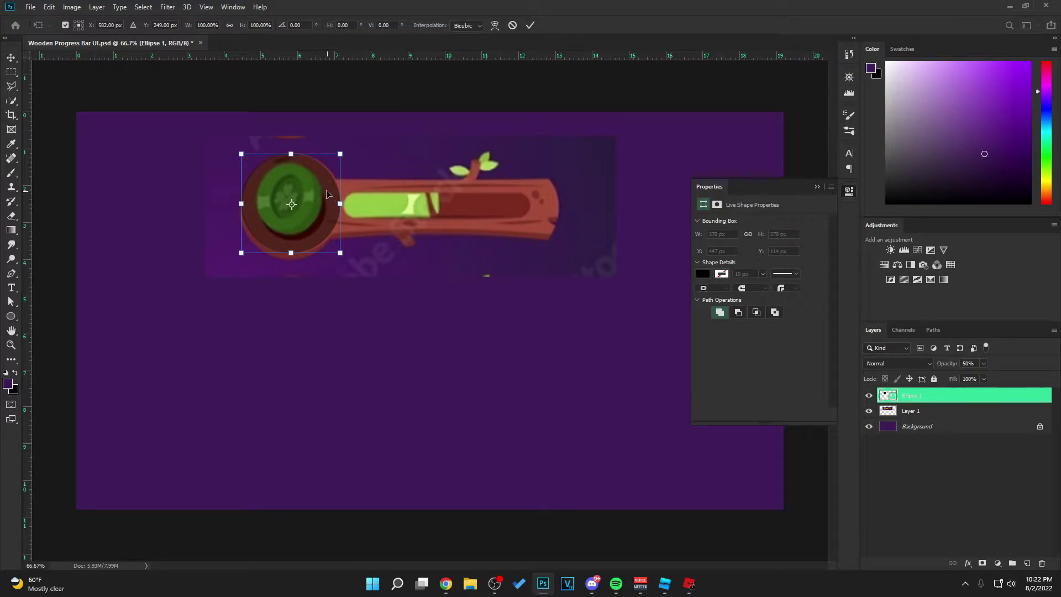
{"action": "right_click", "coordinate": [328, 195]}
{"action": "left_click", "coordinate": [354, 259]}
{"action": "left_click_drag", "start_coordinate": [341, 256], "coordinate": [331, 259]}
{"action": "left_click_drag", "start_coordinate": [239, 259], "coordinate": [238, 258]}
{"action": "left_click_drag", "start_coordinate": [342, 155], "coordinate": [343, 151]}
{"action": "left_click_drag", "start_coordinate": [242, 154], "coordinate": [239, 153]}
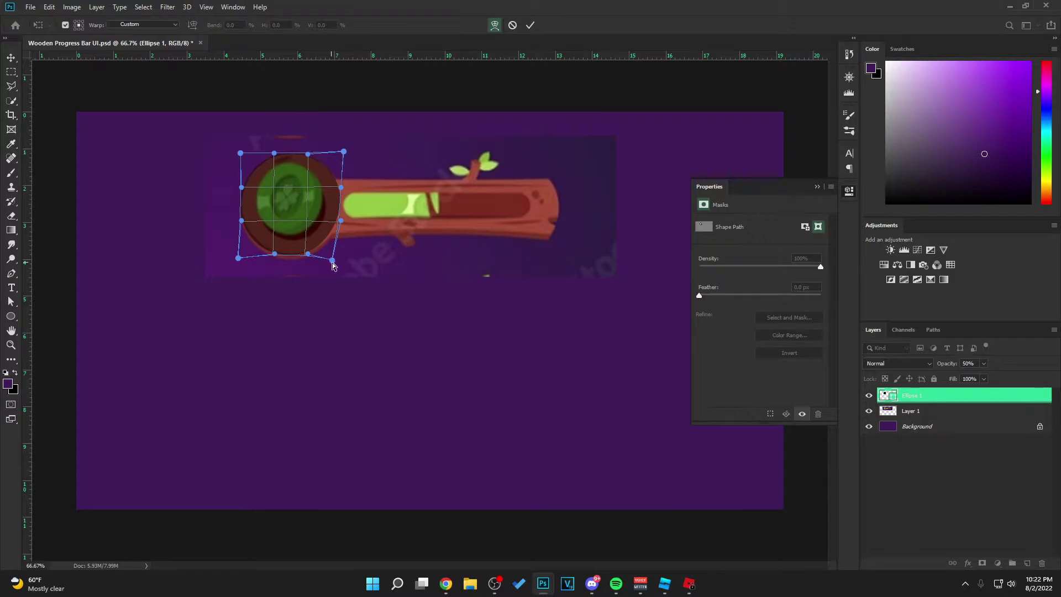
{"action": "left_click_drag", "start_coordinate": [332, 264], "coordinate": [333, 264]}
{"action": "key", "text": "Return"}
- Move the warped circle right, off the reference's green coin, restore its opacity to 100% and save the file
{"action": "left_click_drag", "start_coordinate": [332, 225], "coordinate": [420, 225]}
{"action": "left_click_drag", "start_coordinate": [947, 365], "coordinate": [1053, 373]}
{"action": "left_click_drag", "start_coordinate": [415, 206], "coordinate": [463, 208]}
{"action": "key", "text": "ctrl+s"}
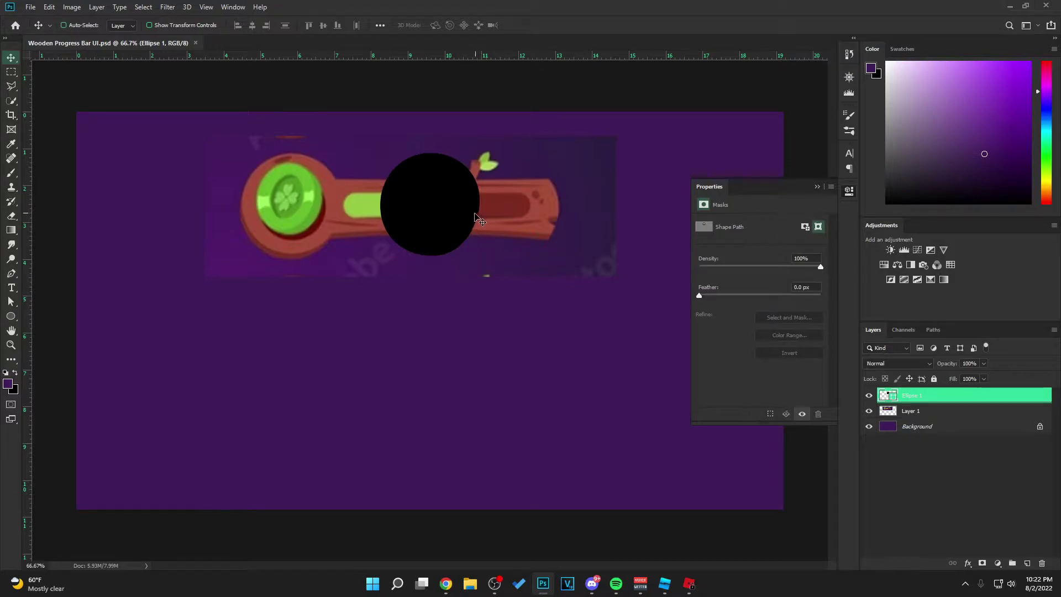
- Recolor the circle with the wood brown a54c3a sampled from the reference and place it below the reference's round end
{"action": "double_click", "coordinate": [889, 397]}
{"action": "left_click", "coordinate": [327, 180]}
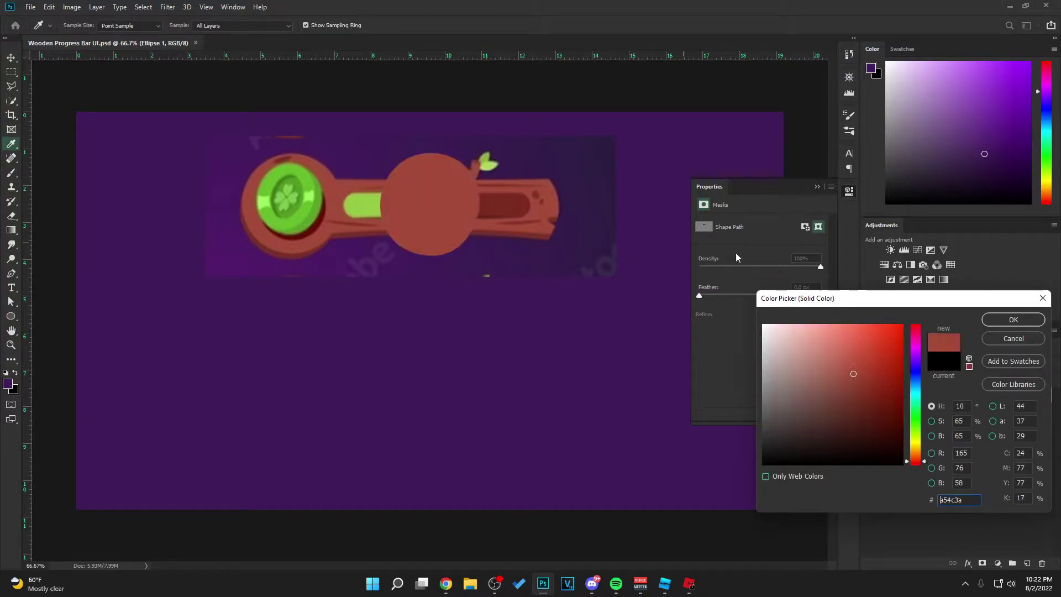
{"action": "left_click", "coordinate": [1013, 319]}
{"action": "key", "text": "v"}
{"action": "left_click_drag", "start_coordinate": [439, 213], "coordinate": [354, 361]}
- Add a new layer beneath the circle and set the Pen tool to Shape mode with black fill and no stroke
{"action": "left_click", "coordinate": [1026, 563]}
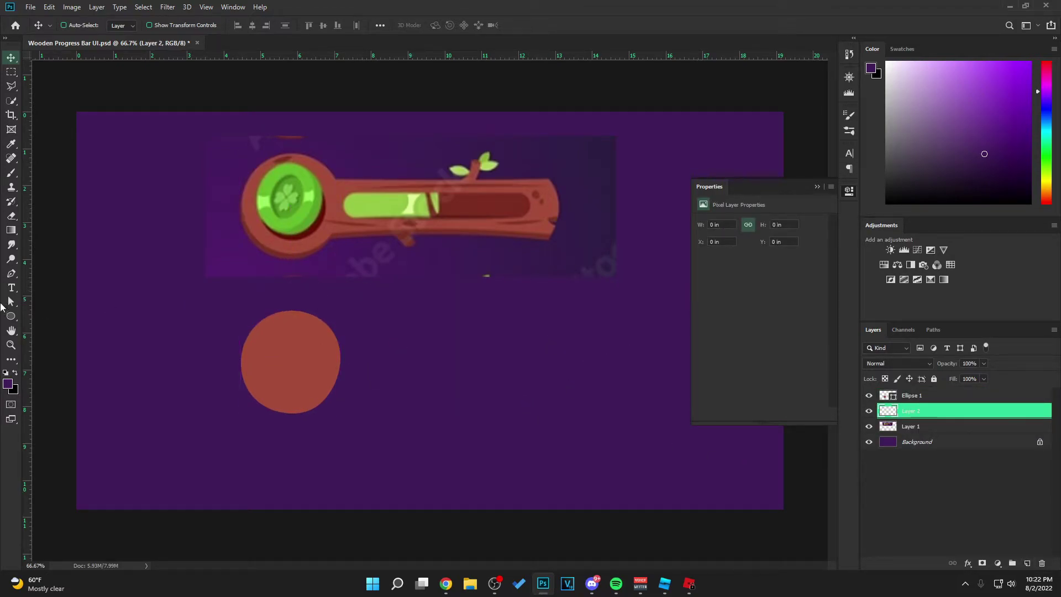
{"action": "left_click", "coordinate": [12, 274]}
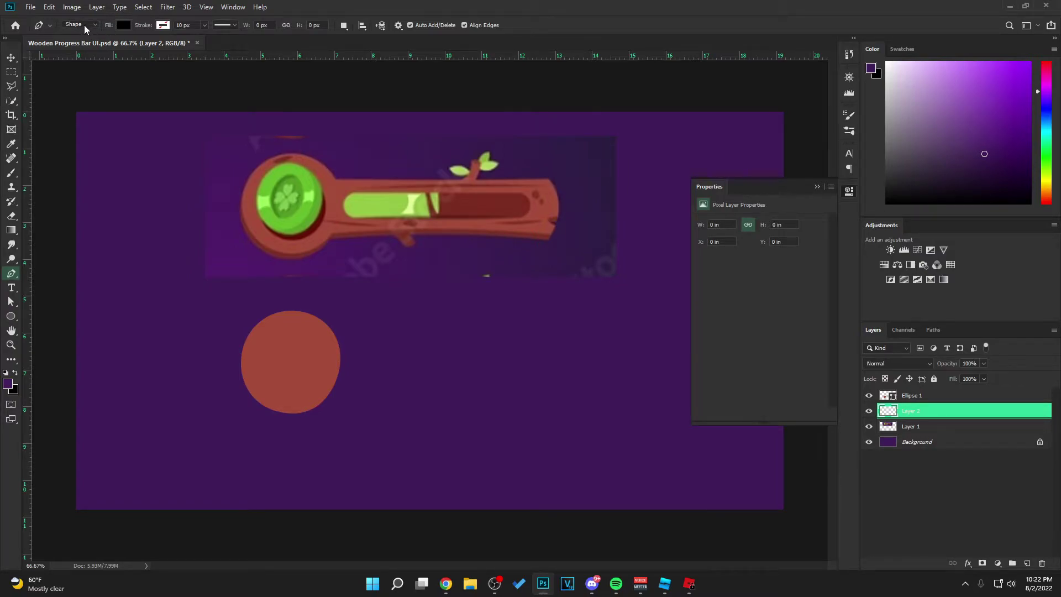
{"action": "left_click", "coordinate": [84, 24]}
{"action": "left_click", "coordinate": [85, 35]}
{"action": "left_click", "coordinate": [124, 25]}
{"action": "left_click", "coordinate": [76, 83]}
{"action": "left_click", "coordinate": [259, 7]}
{"action": "left_click", "coordinate": [163, 25]}
{"action": "left_click", "coordinate": [163, 26]}
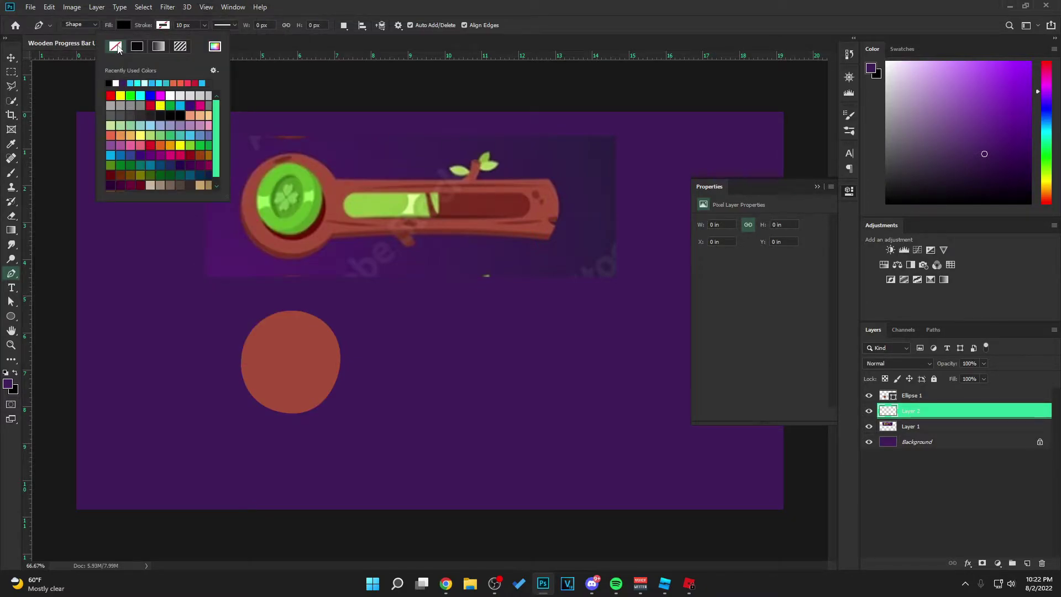
{"action": "left_click", "coordinate": [119, 48]}
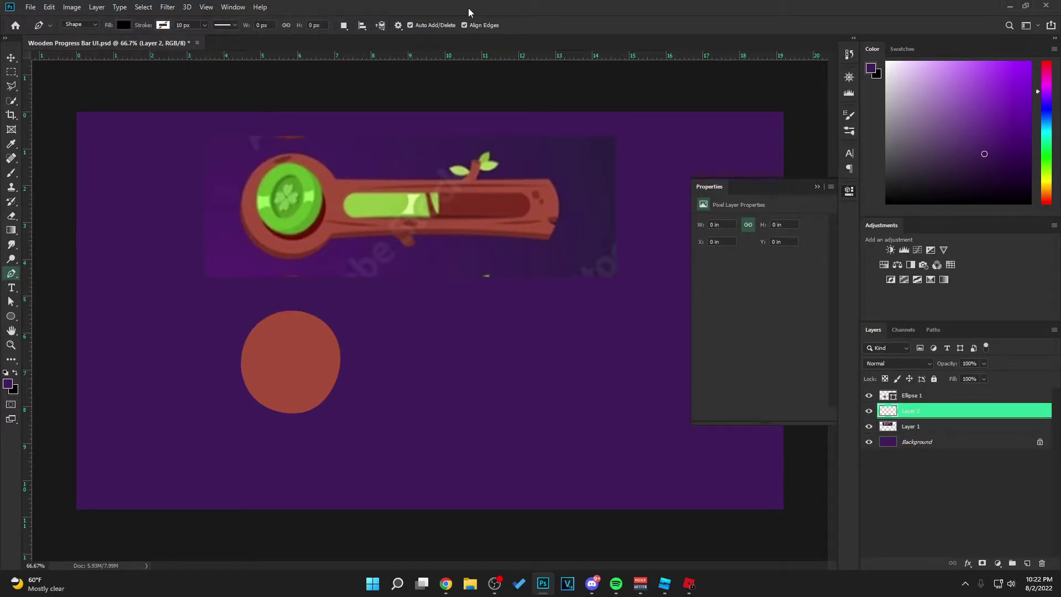
- Trace the reference's straight log section with the Pen tool, including the curved right end and its notch, as a closed shape
{"action": "left_click", "coordinate": [333, 179]}
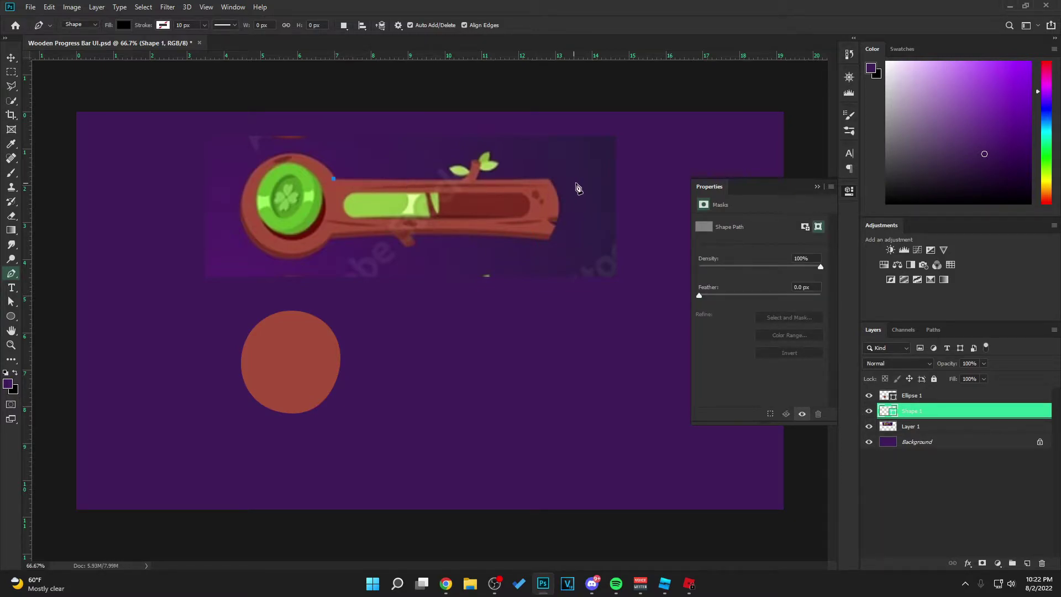
{"action": "left_click", "coordinate": [547, 179]}
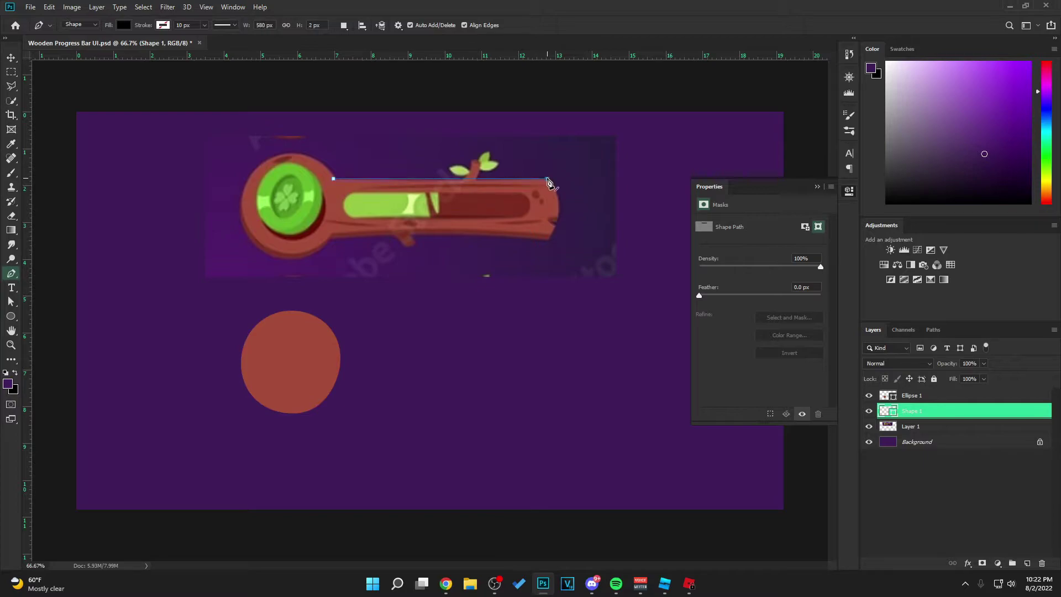
{"action": "left_click", "coordinate": [557, 214]}
{"action": "left_click_drag", "start_coordinate": [555, 254], "coordinate": [554, 251]}
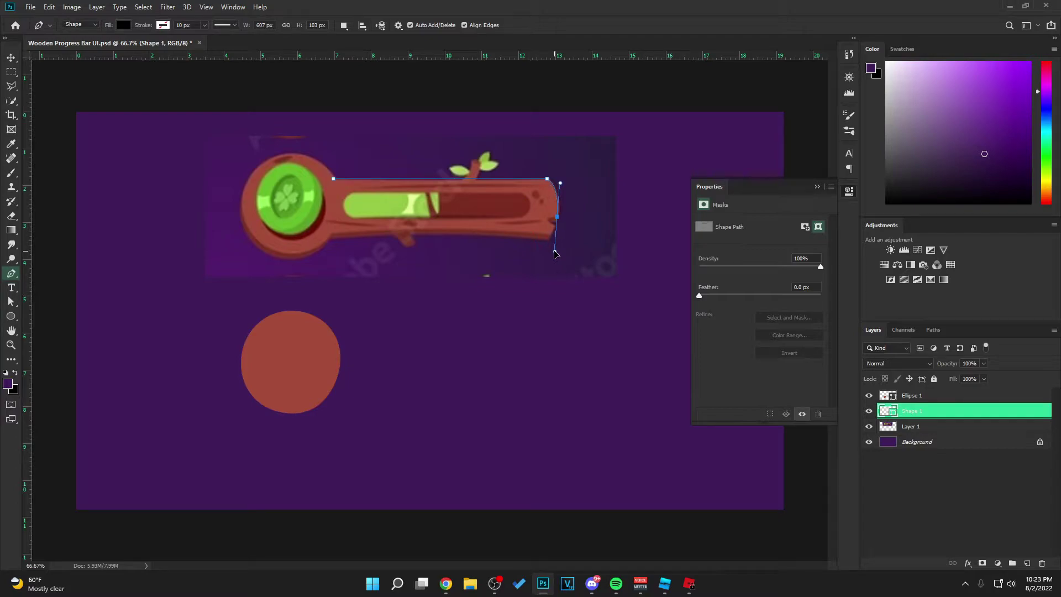
{"action": "left_click", "coordinate": [558, 219]}
{"action": "left_click_drag", "start_coordinate": [555, 226], "coordinate": [565, 236]}
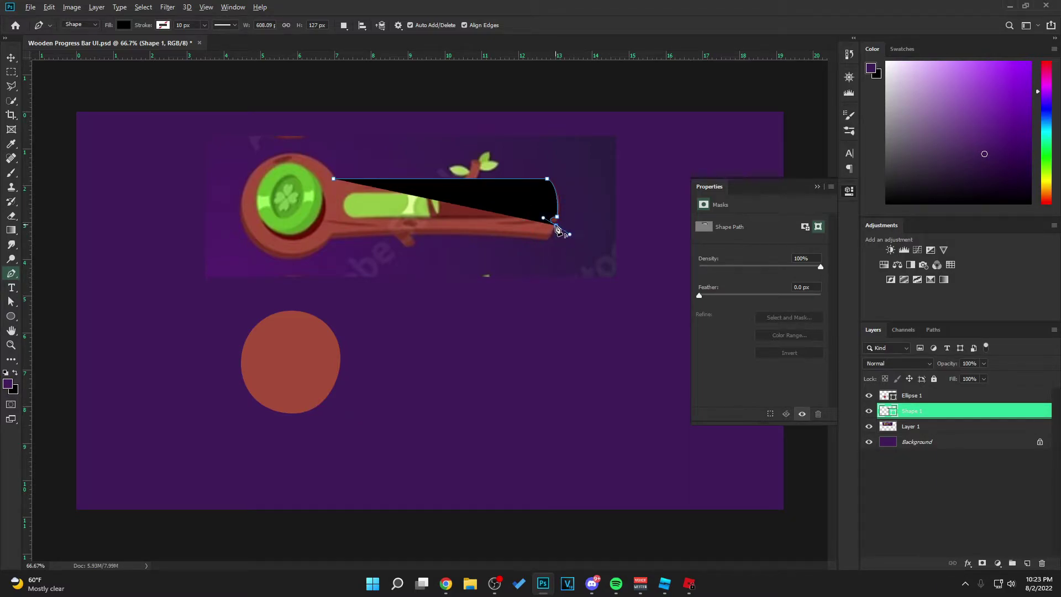
{"action": "left_click", "coordinate": [556, 226]}
{"action": "left_click", "coordinate": [550, 234]}
{"action": "left_click_drag", "start_coordinate": [333, 232], "coordinate": [241, 240]}
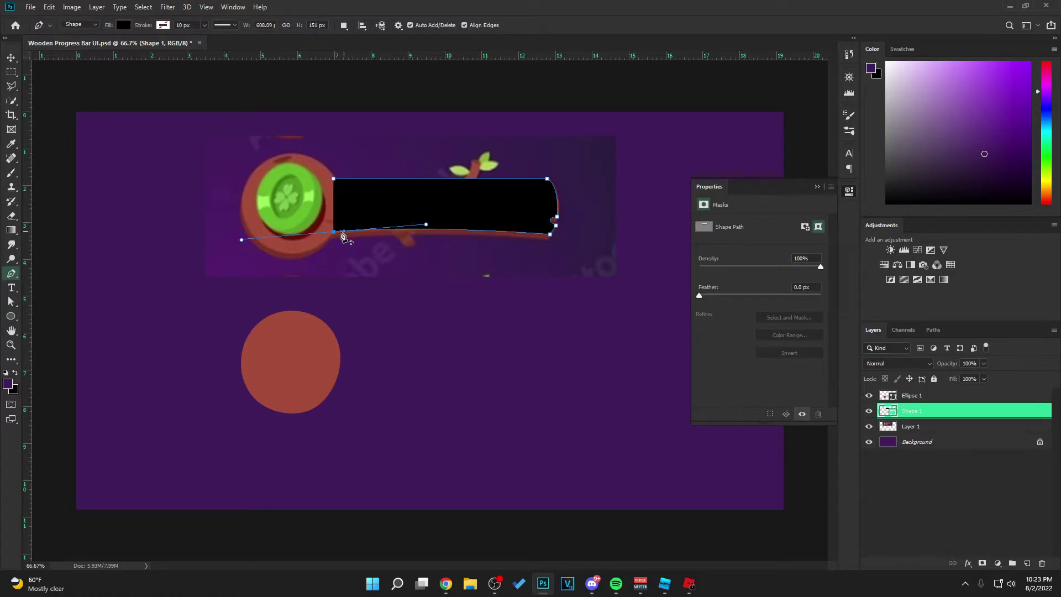
{"action": "left_click", "coordinate": [309, 226]}
{"action": "left_click", "coordinate": [334, 178]}
- Move the traced log shape down to join the circle and recolor it with the sampled wood brown a14d3b
{"action": "key", "text": "v"}
{"action": "left_click_drag", "start_coordinate": [504, 216], "coordinate": [518, 369]}
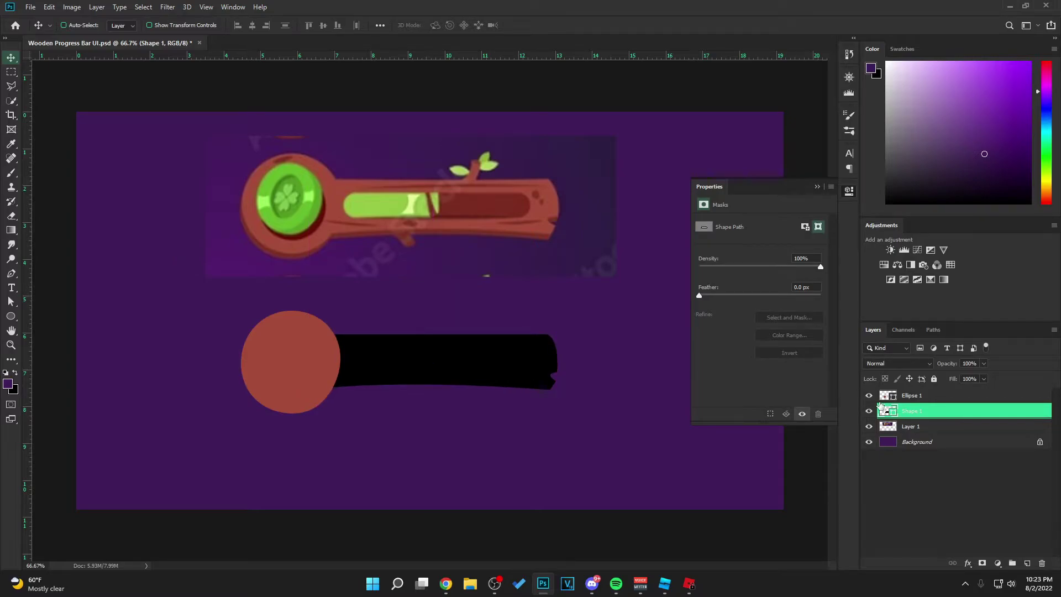
{"action": "double_click", "coordinate": [886, 412]}
{"action": "left_click", "coordinate": [554, 204]}
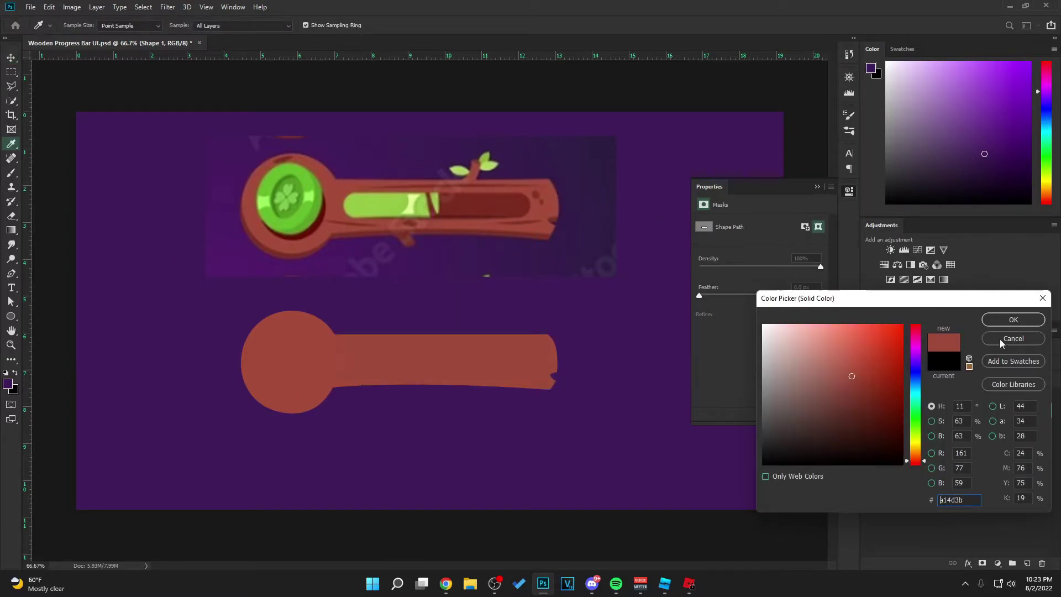
{"action": "left_click", "coordinate": [1017, 323]}
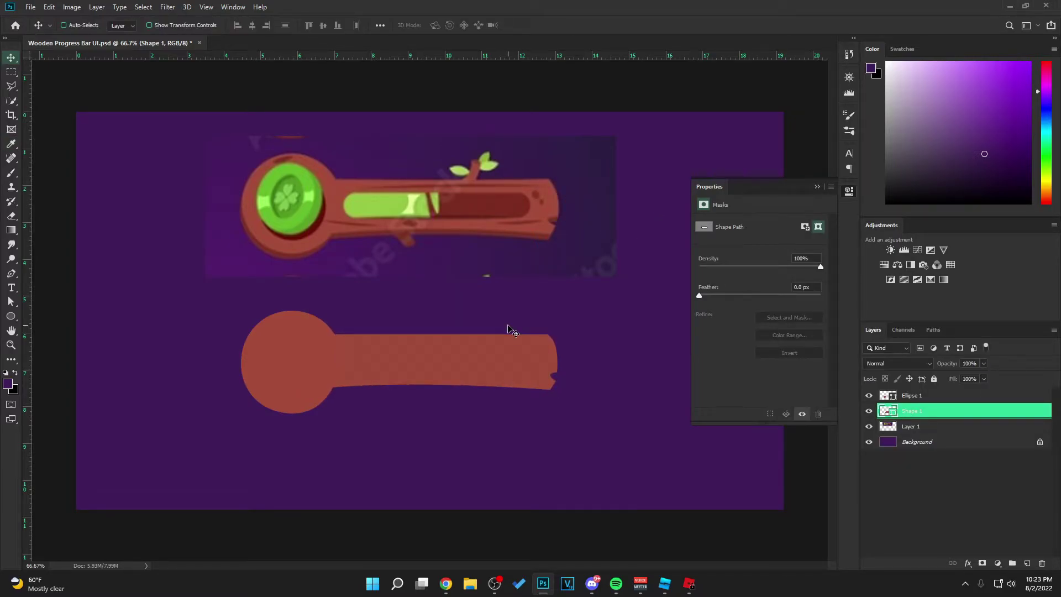
{"action": "left_click", "coordinate": [818, 187]}
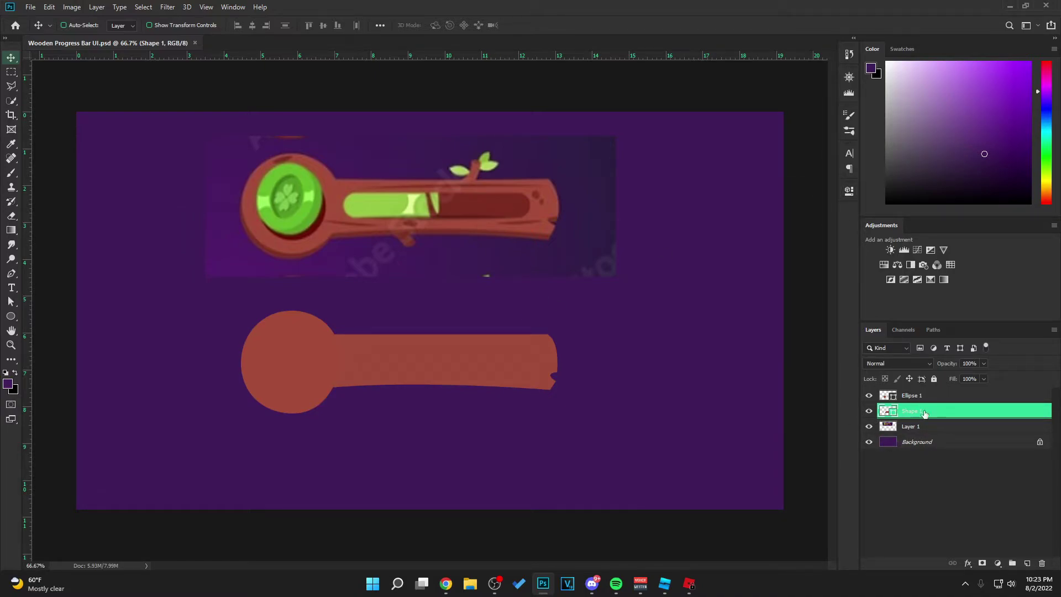
- Duplicate the circle and log shape layers and merge the two copies into a single layer
{"action": "key", "text": "ctrl"}
{"action": "left_click", "coordinate": [937, 396], "text": "ctrl"}
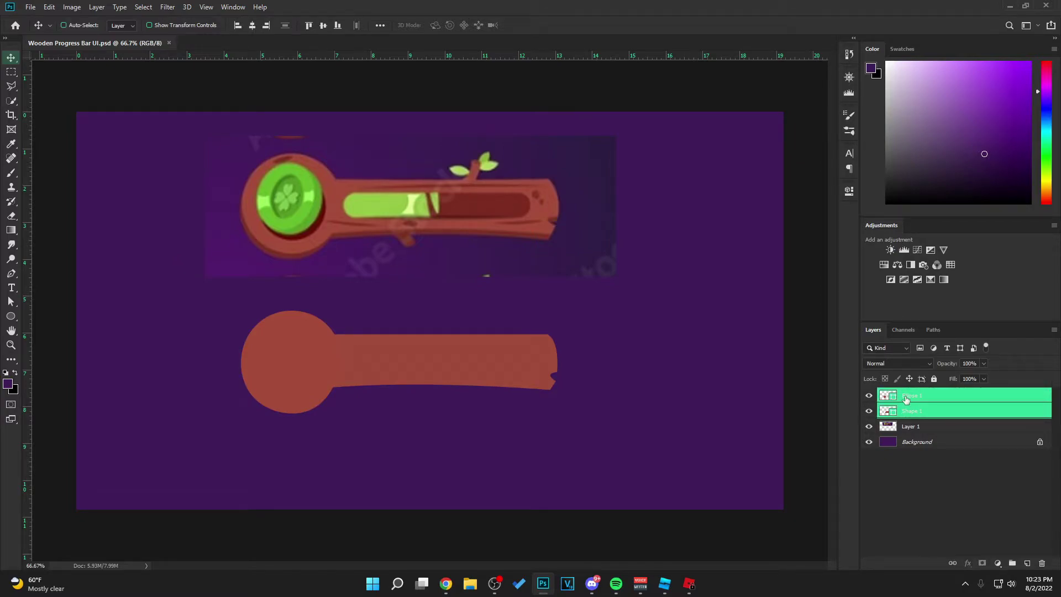
{"action": "key", "text": "ctrl+j"}
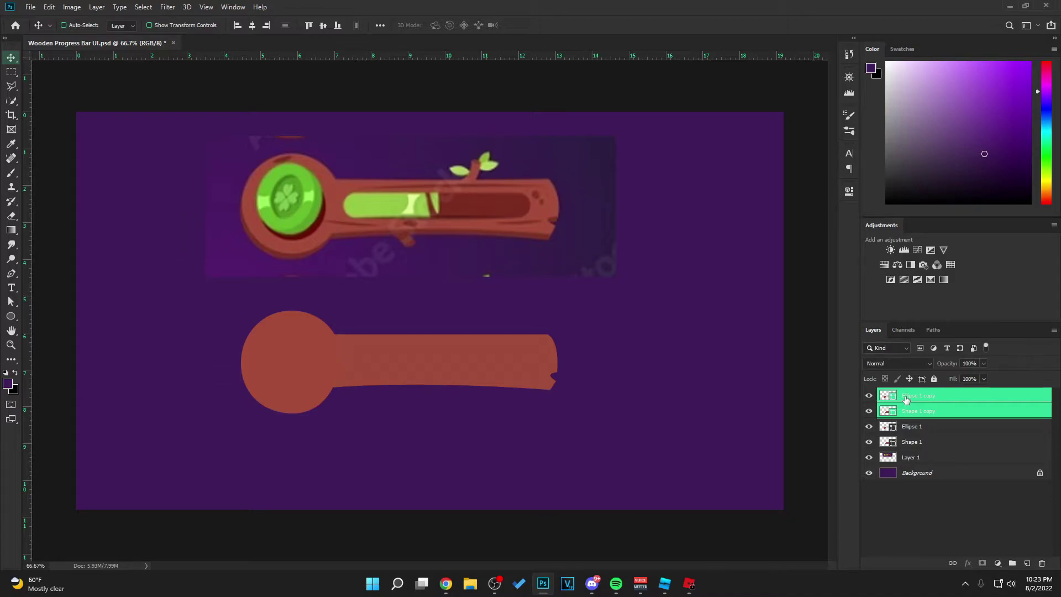
{"action": "key", "text": "ctrl+g"}
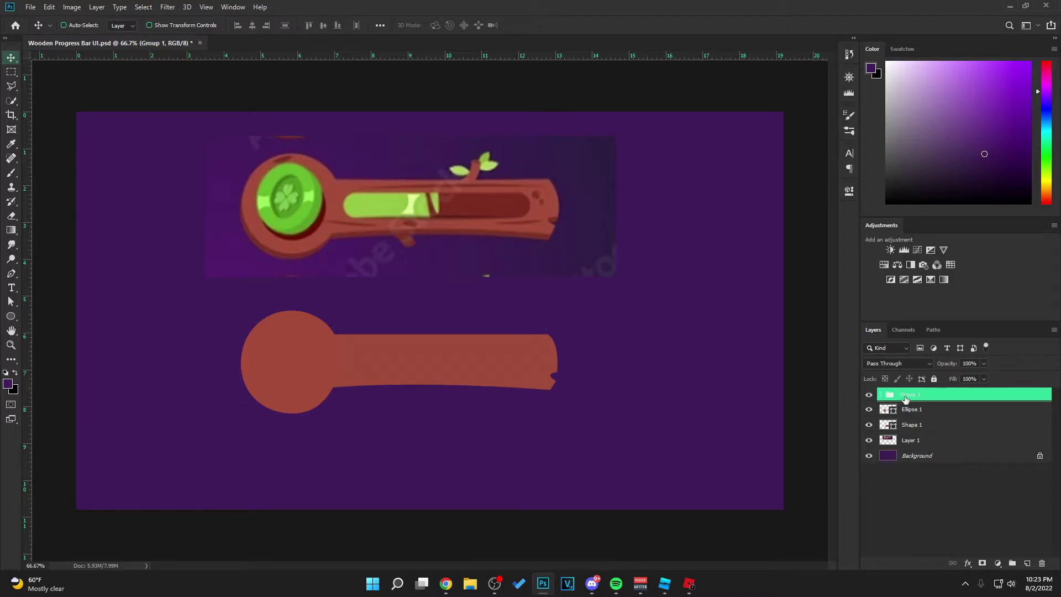
{"action": "key", "text": "ctrl+e"}
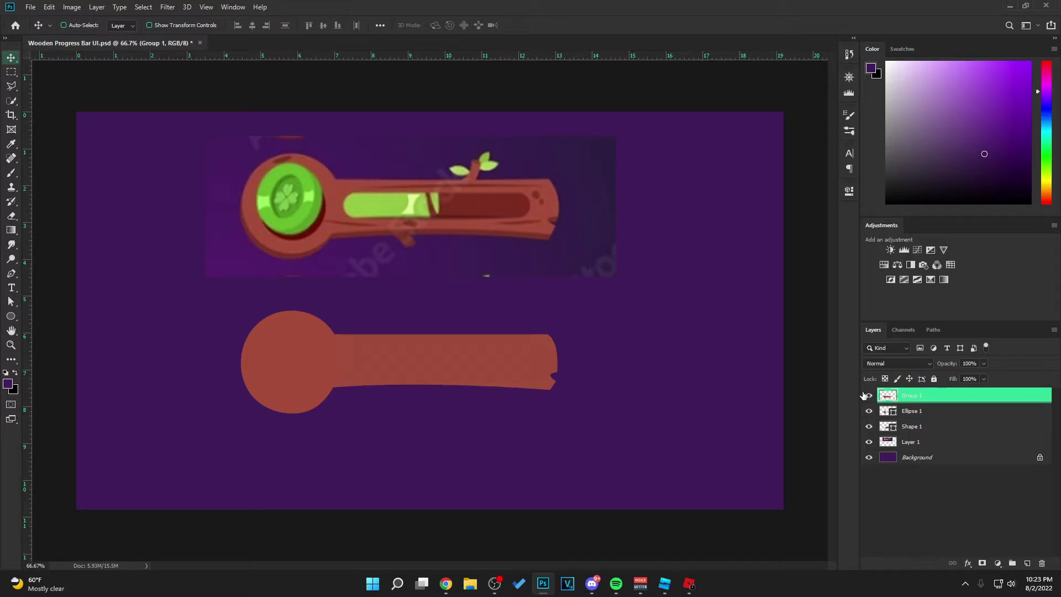
- Offset the merged copy slightly downward and darken it to Lightness -23 as a shadow layer beneath the original shapes
{"action": "left_click_drag", "start_coordinate": [525, 362], "coordinate": [526, 370]}
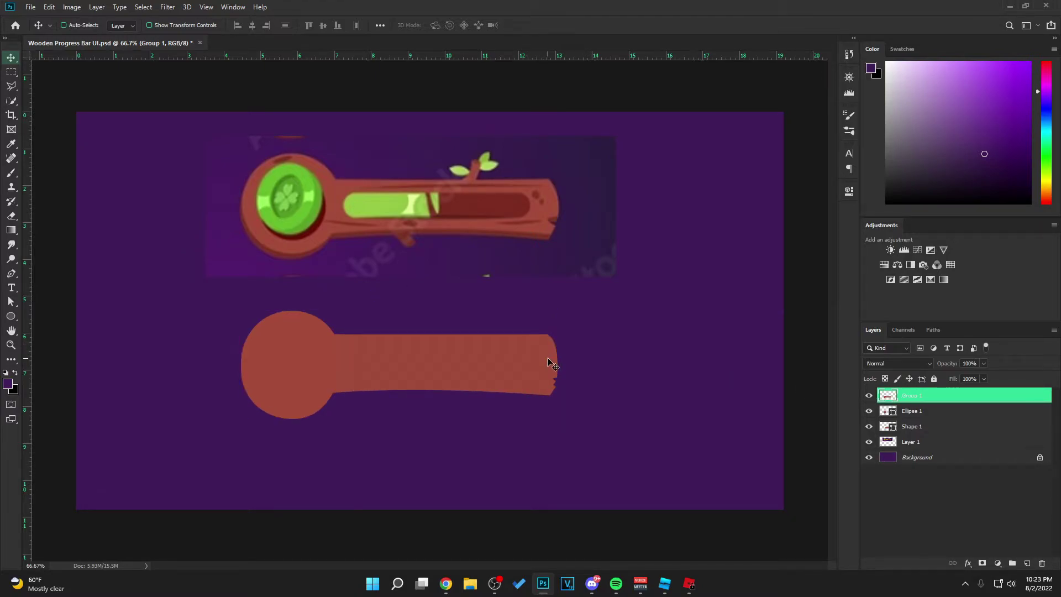
{"action": "key", "text": "ctrl+u"}
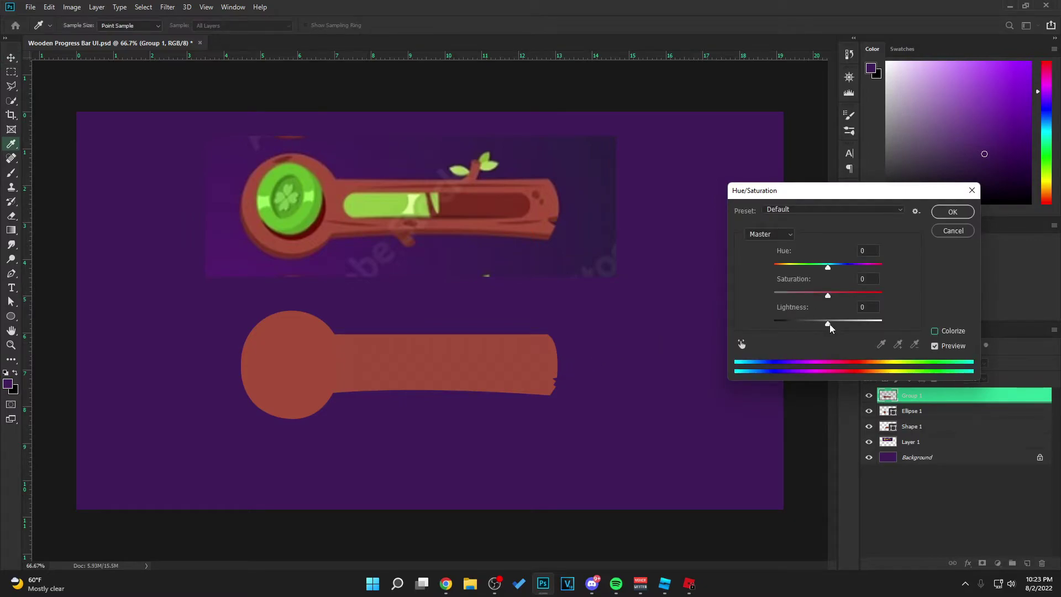
{"action": "left_click_drag", "start_coordinate": [827, 326], "coordinate": [815, 327]}
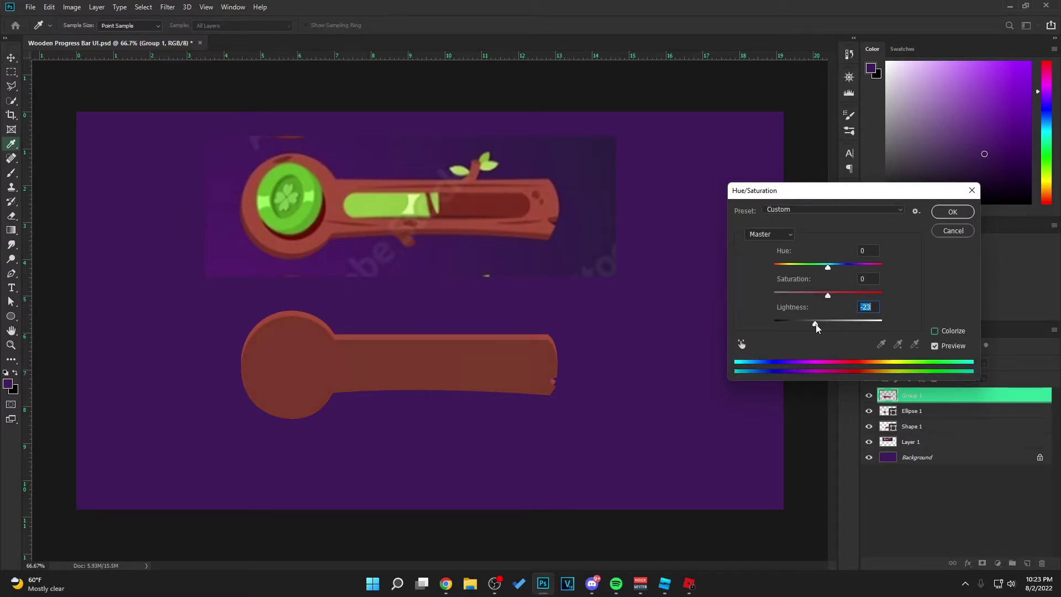
{"action": "left_click", "coordinate": [965, 210]}
{"action": "left_click_drag", "start_coordinate": [909, 395], "coordinate": [915, 434]}
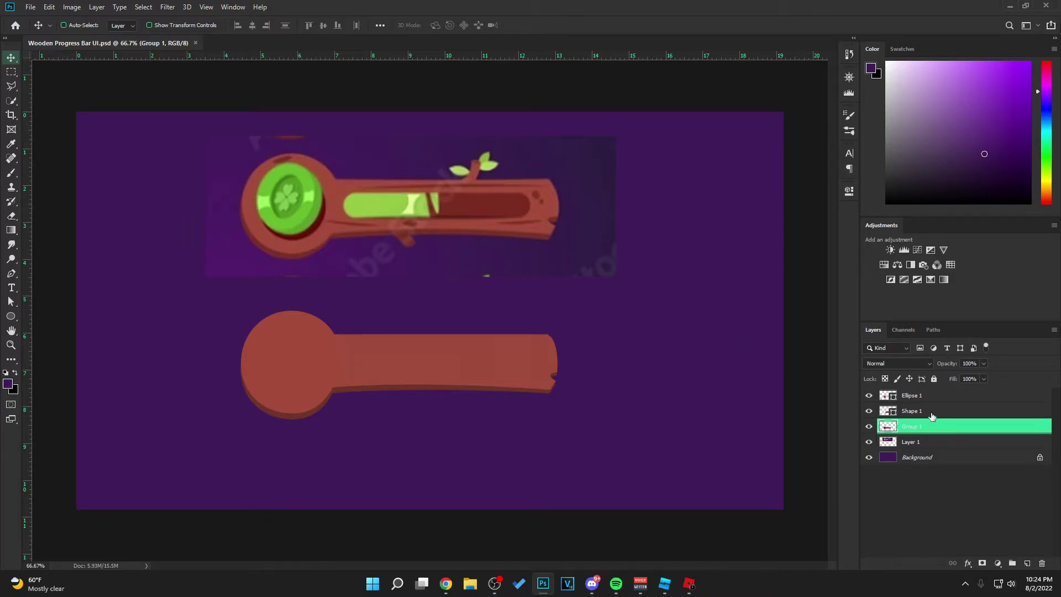
- Duplicate the circle layer and recolor the copy with the dark maroon sampled from the shadow around the reference's green coin
{"action": "left_click", "coordinate": [942, 396]}
{"action": "left_click", "coordinate": [868, 410]}
{"action": "left_click", "coordinate": [869, 410]}
{"action": "left_click", "coordinate": [869, 395]}
{"action": "left_click", "coordinate": [868, 395]}
{"action": "key", "text": "ctrl+j"}
{"action": "double_click", "coordinate": [888, 396]}
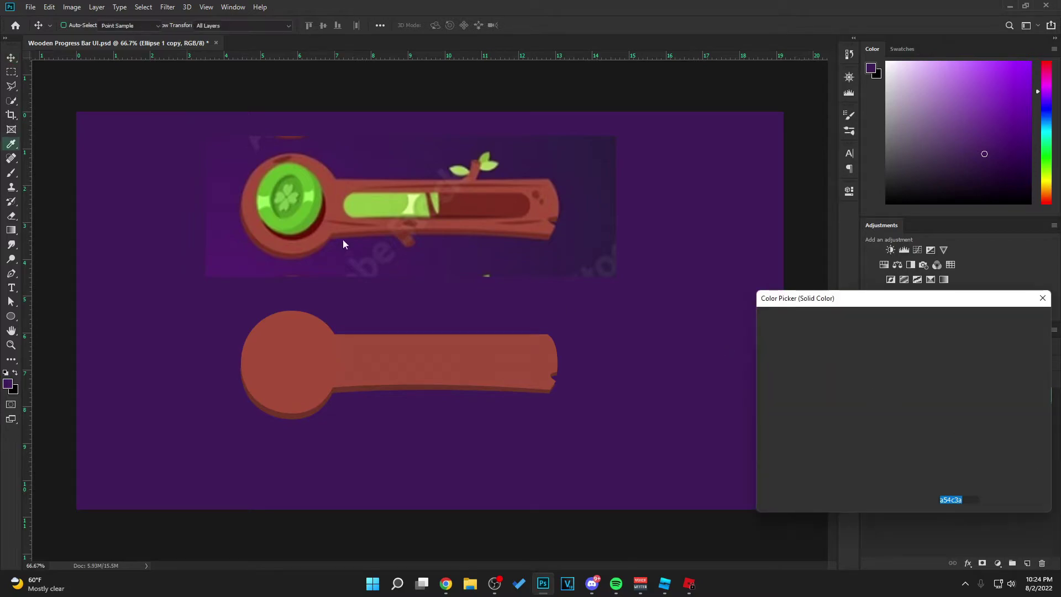
{"action": "left_click", "coordinate": [316, 226]}
{"action": "left_click", "coordinate": [1003, 320]}
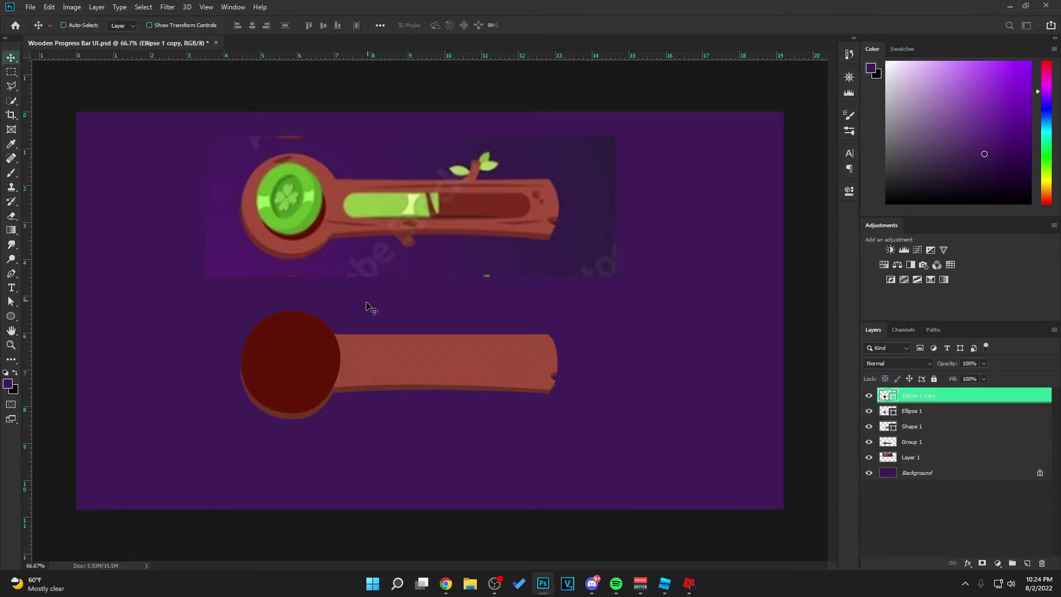
- Scale the maroon circle copy down to about 180 × 186 px, centred inside the wooden circle
{"action": "key", "text": "ctrl+t"}
{"action": "left_click_drag", "start_coordinate": [341, 310], "coordinate": [331, 323]}
{"action": "key", "text": "Return"}
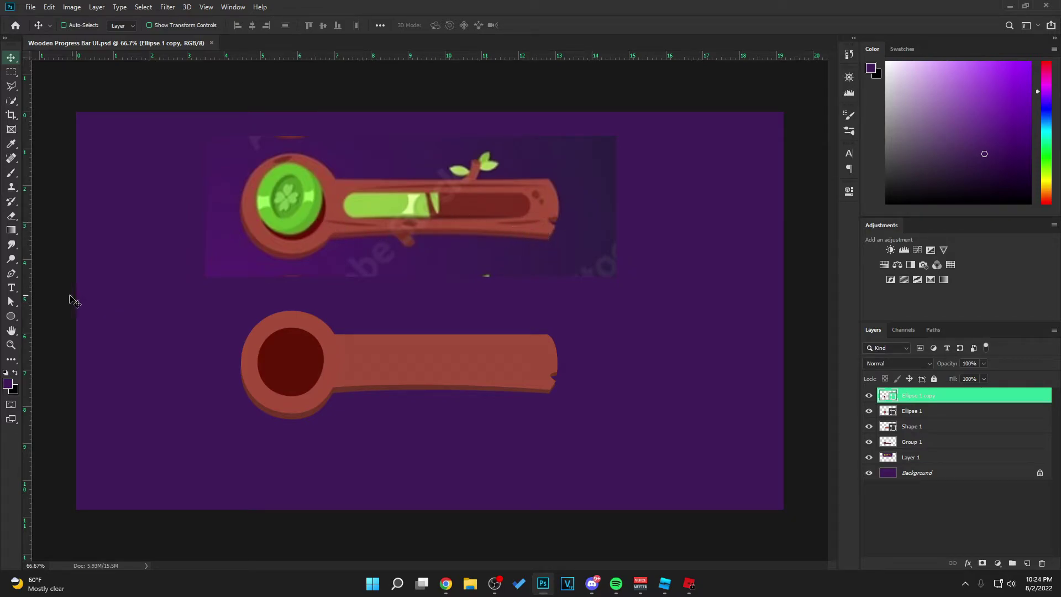
- Create a new layer and set the Pen shape fill to the dark brown 783120 sampled from the reference
{"action": "left_click", "coordinate": [11, 276]}
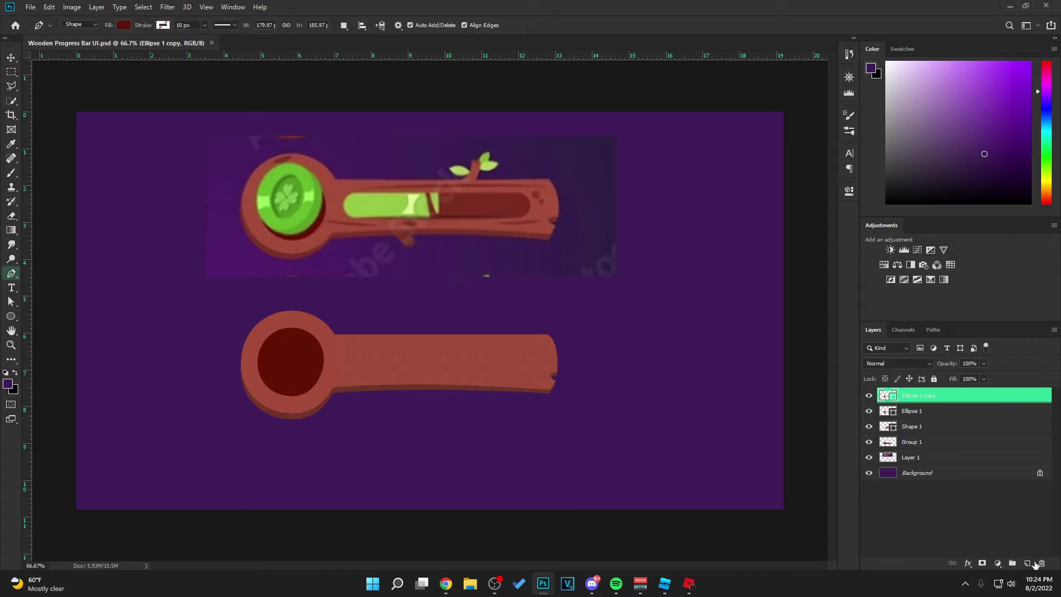
{"action": "left_click", "coordinate": [1028, 563]}
{"action": "left_click", "coordinate": [123, 25]}
{"action": "left_click", "coordinate": [175, 47]}
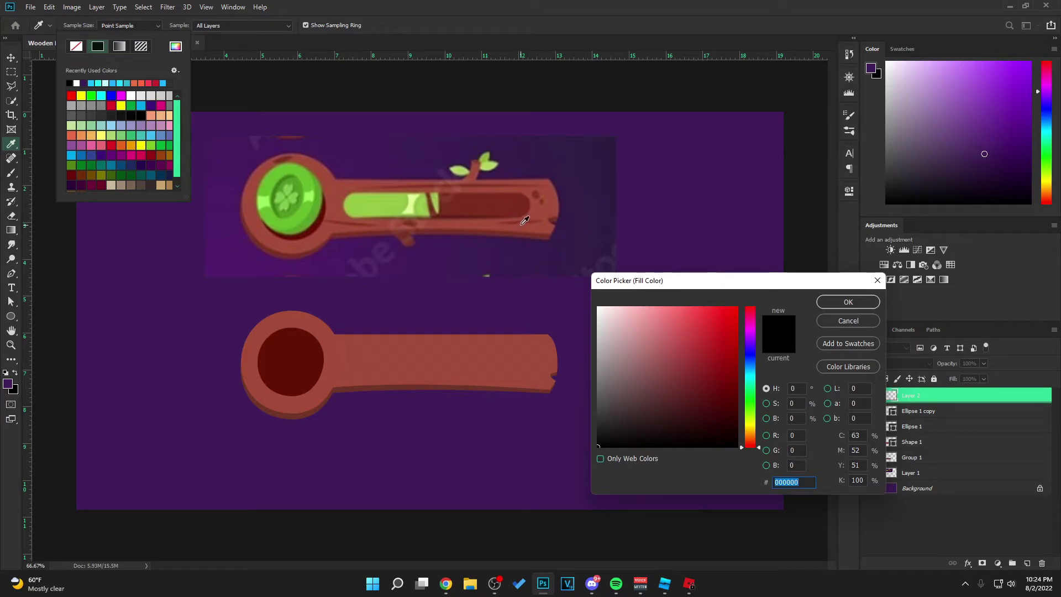
{"action": "left_click", "coordinate": [522, 218]}
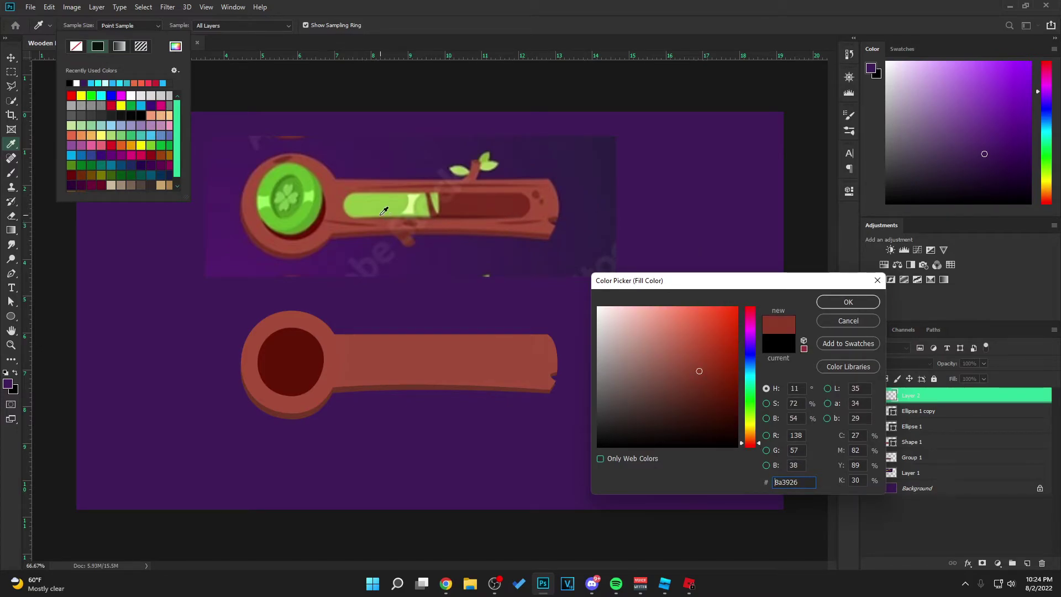
{"action": "left_click", "coordinate": [408, 222]}
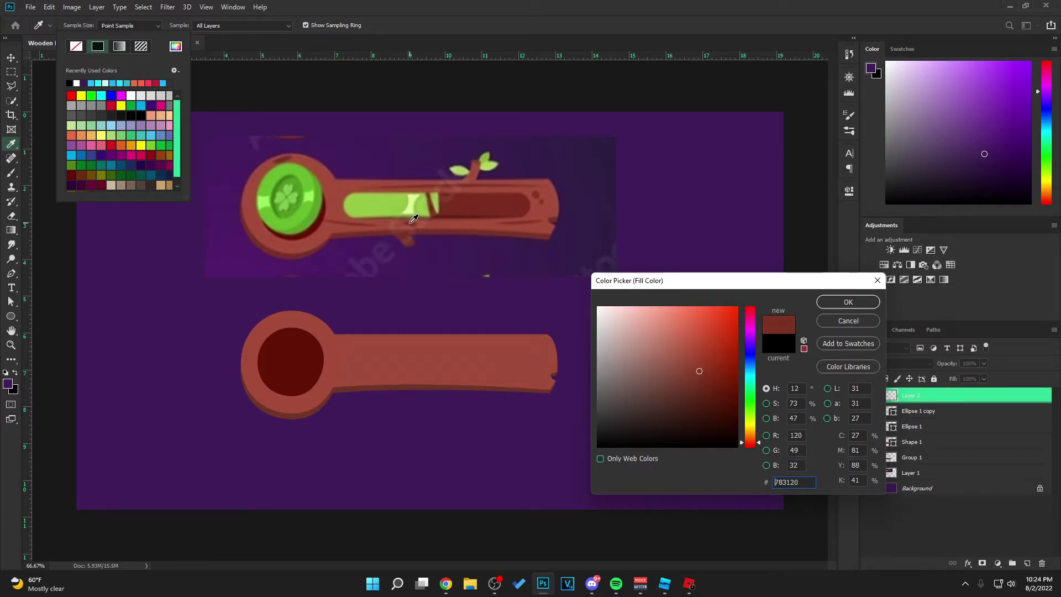
{"action": "left_click", "coordinate": [853, 302]}
{"action": "left_click", "coordinate": [852, 301]}
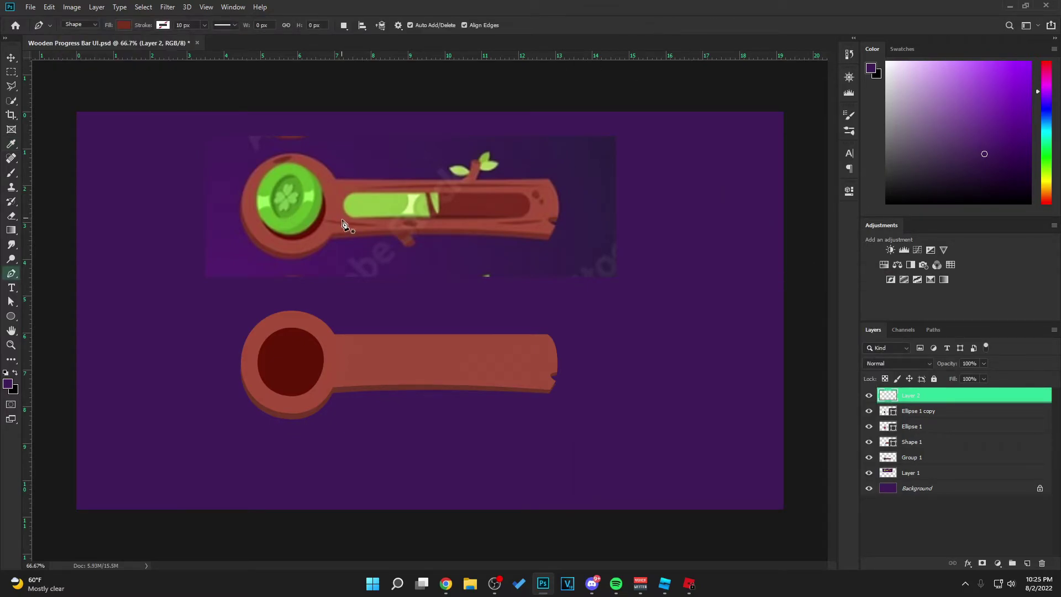
- Trace the reference's lower-left wood grain mark, about 135 × 17 px, and place it on the log beside the circle
{"action": "left_click", "coordinate": [326, 220]}
{"action": "left_click", "coordinate": [375, 225]}
{"action": "key", "text": "Return"}
{"action": "key", "text": "v"}
{"action": "left_click_drag", "start_coordinate": [398, 231], "coordinate": [401, 388]}
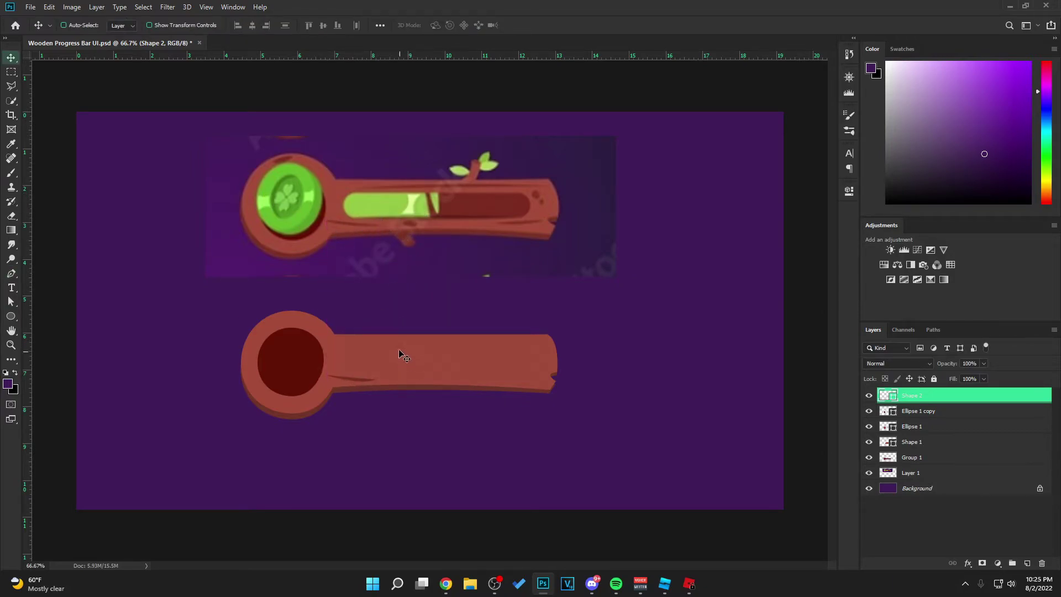
{"action": "key", "text": "Up"}
{"action": "key", "text": "Up"}
{"action": "key", "text": "Up"}
{"action": "key", "text": "Up"}
{"action": "key", "text": "Up"}
{"action": "key", "text": "Up"}
{"action": "key", "text": "Up"}
- Trace the lower-right wood grain mark from the reference and move it down onto the log's right end
{"action": "left_click", "coordinate": [12, 275]}
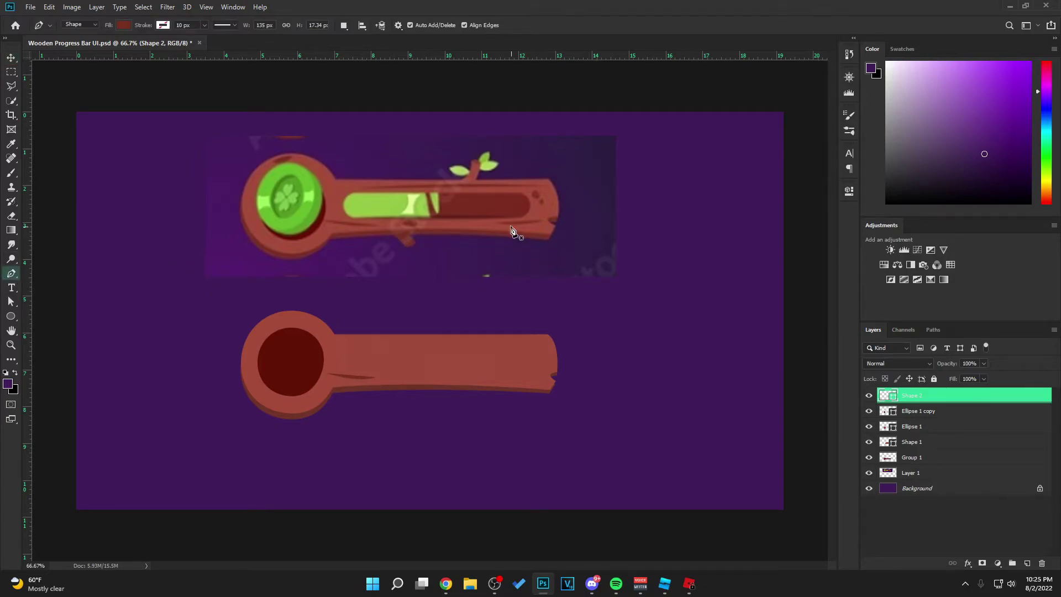
{"action": "left_click", "coordinate": [543, 218]}
{"action": "mouse_move", "coordinate": [498, 223]}
{"action": "left_mouse_down"}
{"action": "mouse_move", "coordinate": [511, 232]}
{"action": "mouse_move", "coordinate": [554, 381]}
{"action": "left_mouse_up"}
{"action": "key", "text": "v"}
- Trace the long upper wood grain line, about 446 × 8 px, move it to the log's upper edge and save the document
{"action": "left_click", "coordinate": [12, 274]}
{"action": "left_click", "coordinate": [376, 185]}
{"action": "left_click_drag", "start_coordinate": [540, 186], "coordinate": [578, 189]}
{"action": "left_click", "coordinate": [540, 186], "text": "alt"}
{"action": "left_click_drag", "start_coordinate": [376, 185], "coordinate": [338, 183]}
{"action": "key", "text": "v"}
{"action": "left_click_drag", "start_coordinate": [518, 190], "coordinate": [520, 346]}
{"action": "key", "text": "ctrl+s"}
- Draw a dark round knot near the log's right end and add a smaller 9 × 9 px copy just below it
{"action": "left_click", "coordinate": [11, 316]}
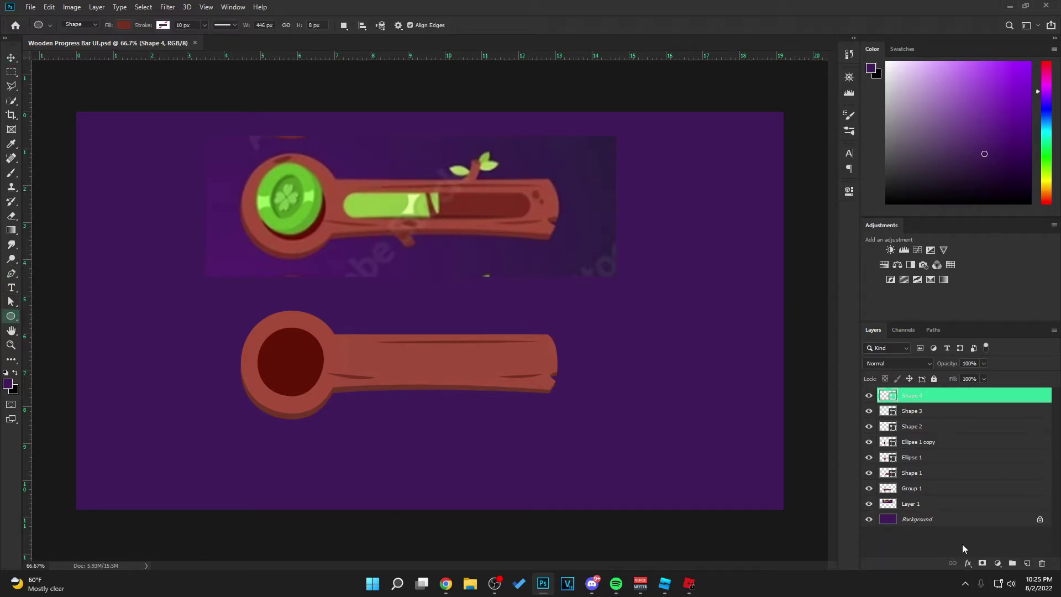
{"action": "left_click", "coordinate": [1027, 563]}
{"action": "key", "text": "v"}
{"action": "left_click_drag", "start_coordinate": [533, 193], "coordinate": [539, 349]}
{"action": "left_click_drag", "start_coordinate": [539, 349], "coordinate": [540, 357]}
{"action": "key", "text": "ctrl+t"}
{"action": "key", "text": "Return"}
{"action": "key", "text": "v"}
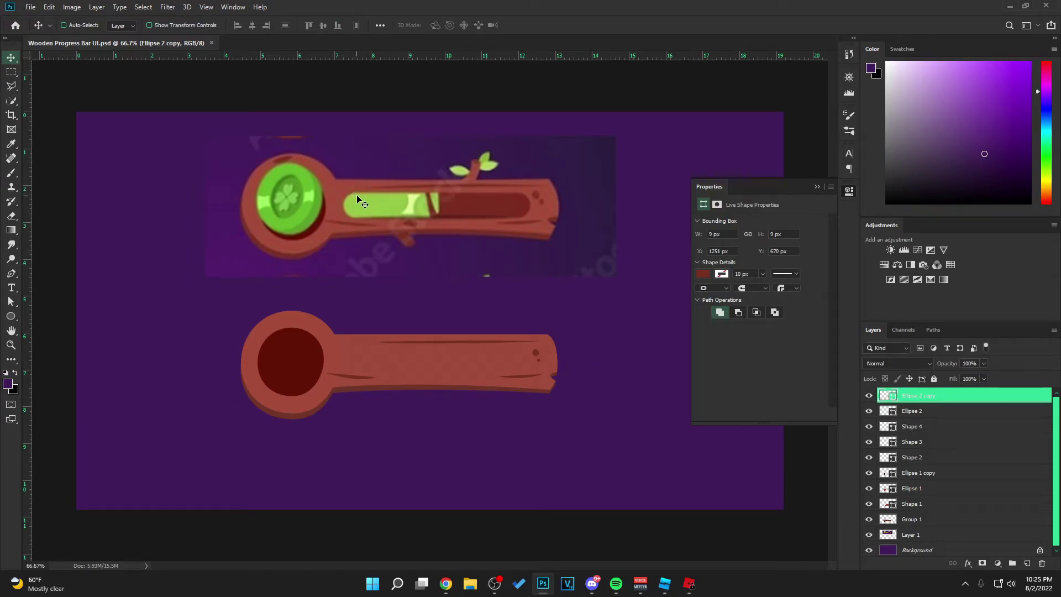
- Draw a 506 × 71 px rounded rectangle with 35 px corners as the log's progress slot, save, and duplicate it
{"action": "left_click", "coordinate": [11, 317]}
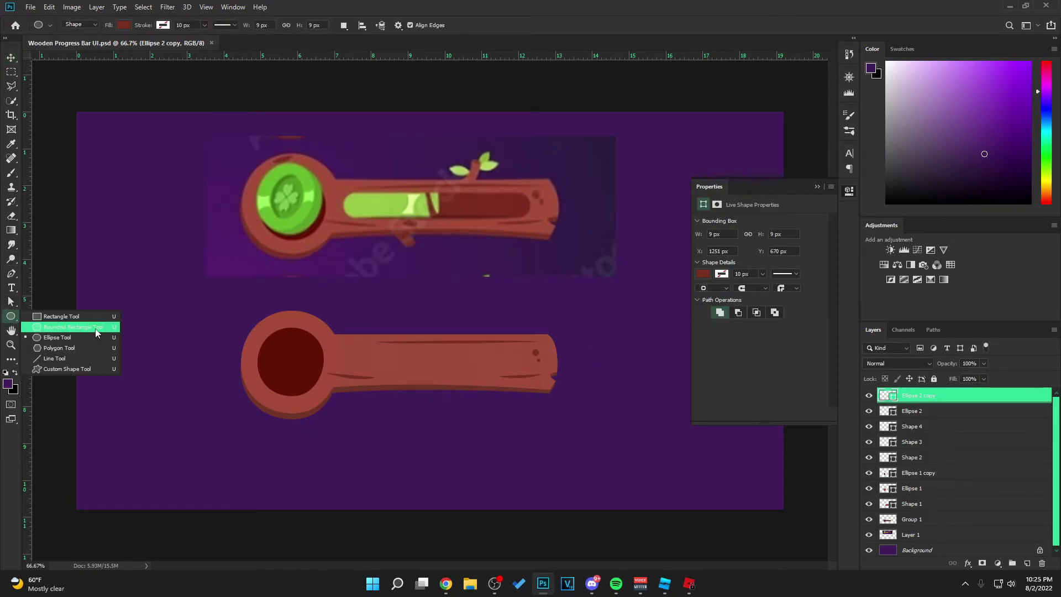
{"action": "left_click", "coordinate": [55, 328]}
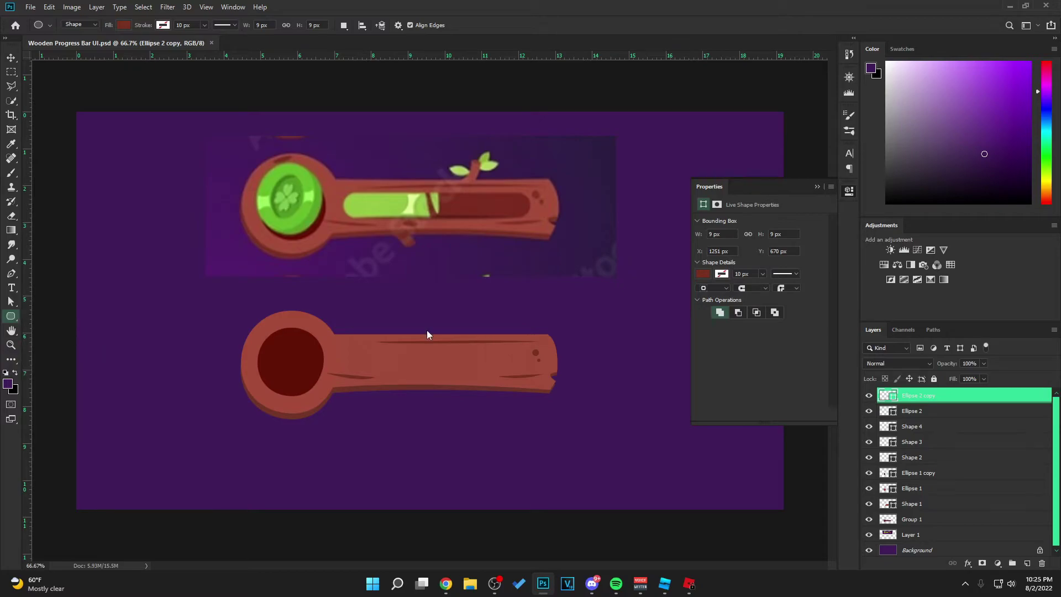
{"action": "left_click", "coordinate": [1027, 563]}
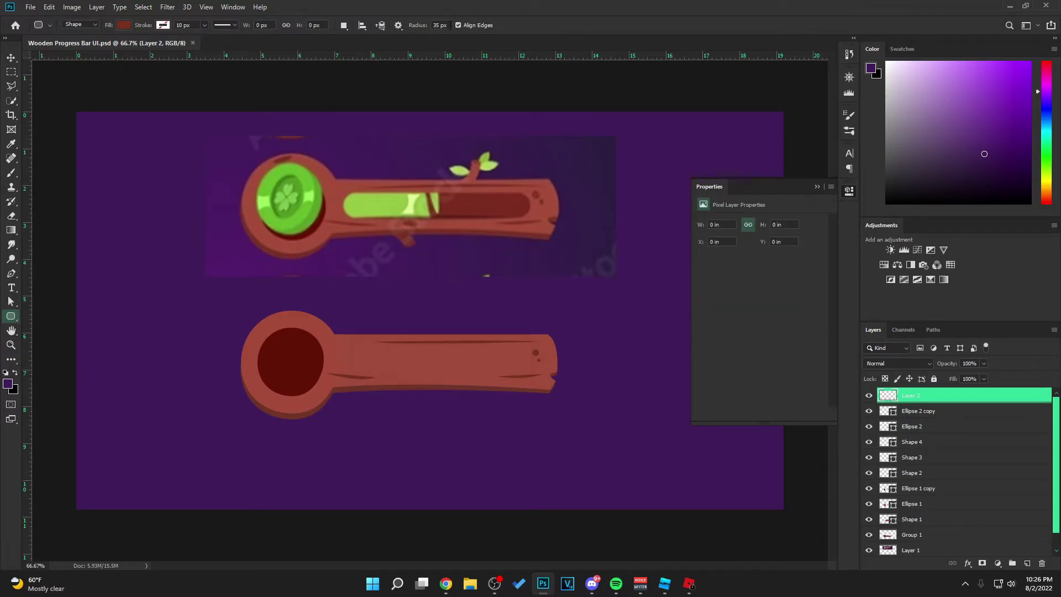
{"action": "left_click_drag", "start_coordinate": [343, 192], "coordinate": [533, 357]}
{"action": "key", "text": "v"}
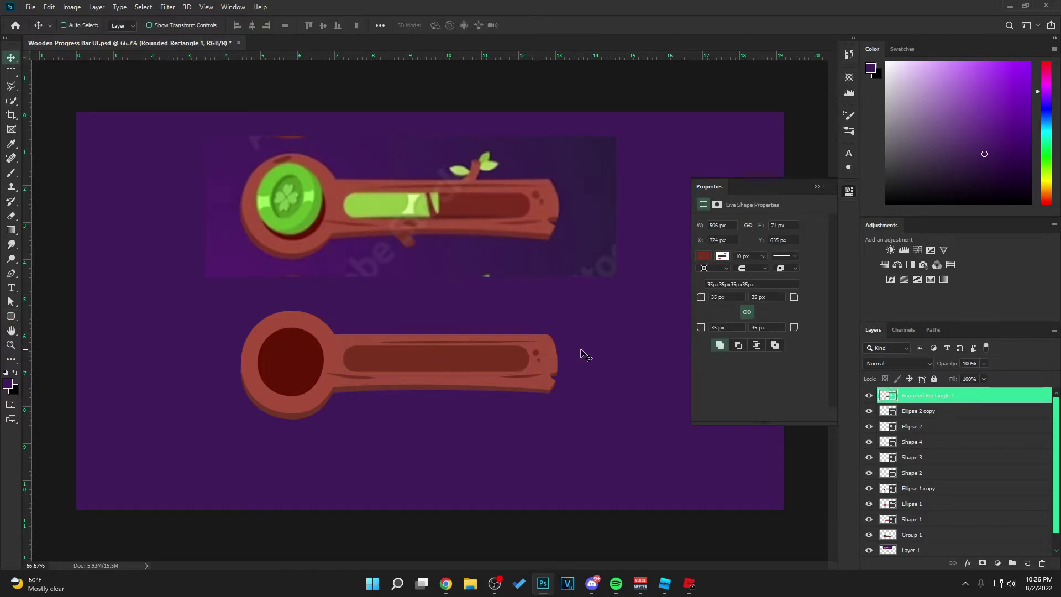
{"action": "key", "text": "Up"}
{"action": "key", "text": "ctrl+s"}
{"action": "left_click", "coordinate": [593, 355], "text": "alt"}
{"action": "left_click", "coordinate": [817, 187]}
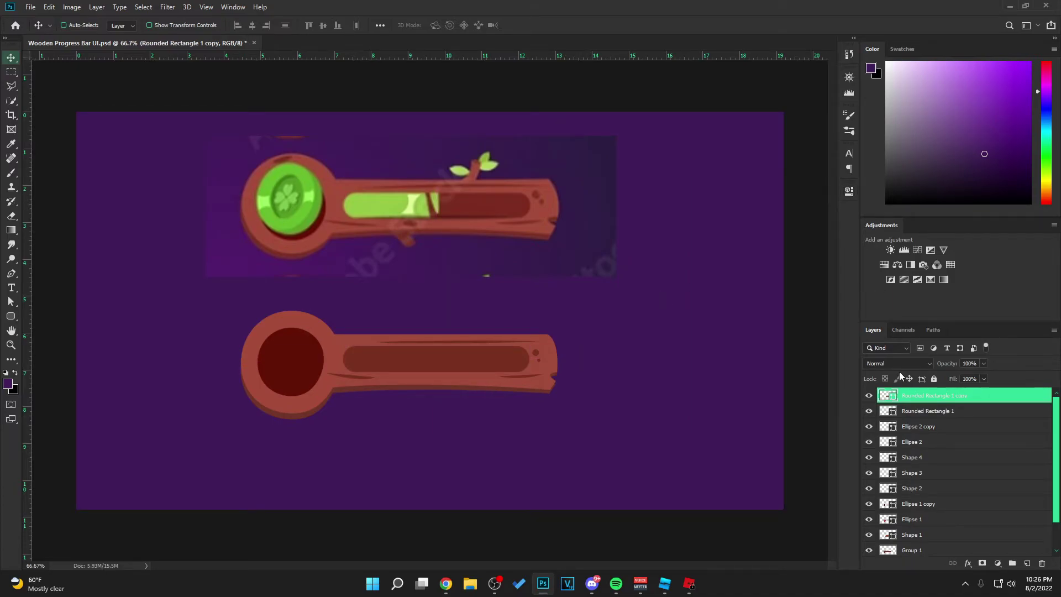
- Recolor the duplicated slot shape orange ffbb5a and shorten it from its right end to 278 px wide
{"action": "double_click", "coordinate": [888, 394]}
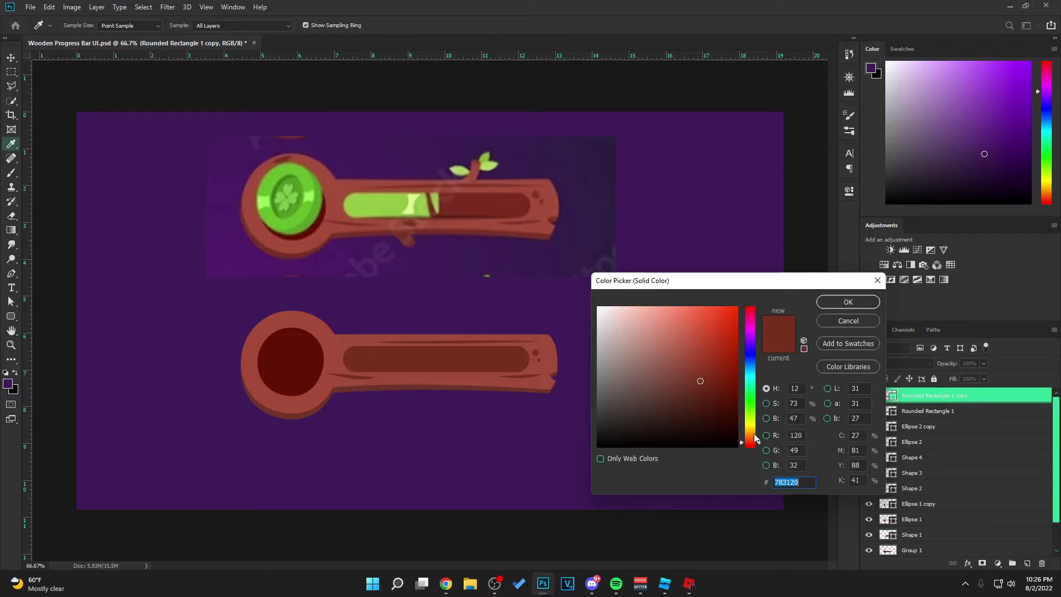
{"action": "left_click", "coordinate": [752, 436]}
{"action": "left_click_drag", "start_coordinate": [752, 436], "coordinate": [752, 434]}
{"action": "mouse_move", "coordinate": [700, 380]}
{"action": "left_mouse_down"}
{"action": "mouse_move", "coordinate": [704, 293]}
{"action": "mouse_move", "coordinate": [688, 291]}
{"action": "left_mouse_up"}
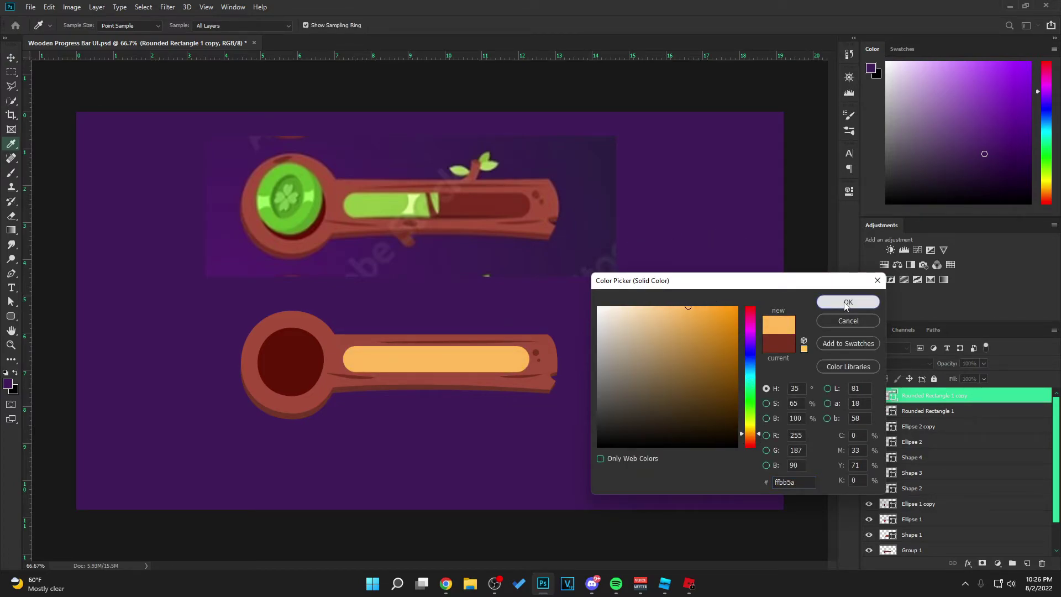
{"action": "left_click", "coordinate": [846, 302]}
{"action": "key", "text": "ctrl+t"}
{"action": "left_click_drag", "start_coordinate": [532, 359], "coordinate": [493, 357]}
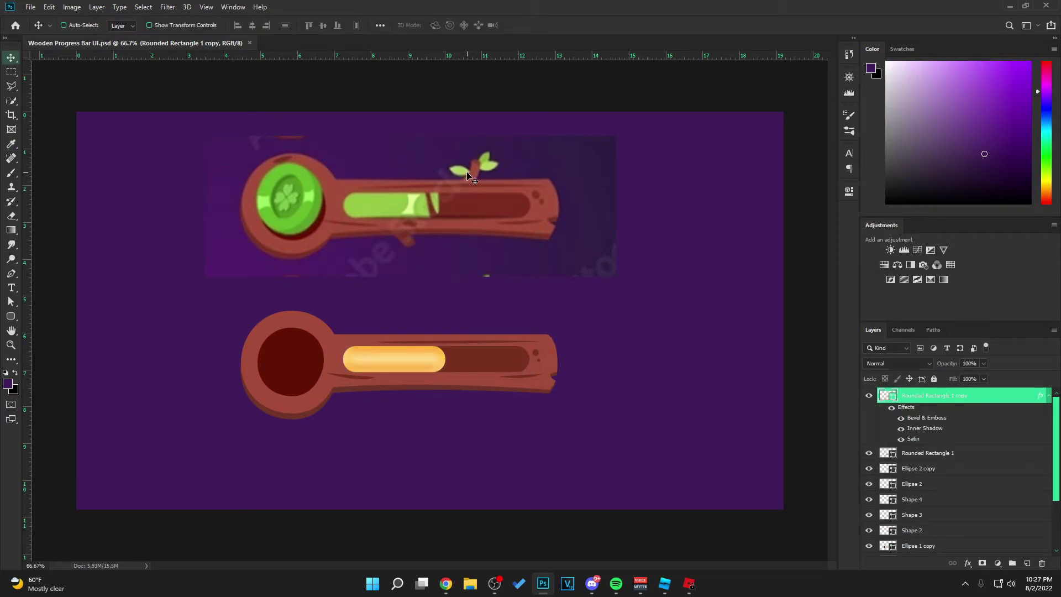
- Trace the reference's upper twig as a shape on a new layer and move it onto the log's upper edge
{"action": "left_click", "coordinate": [11, 274]}
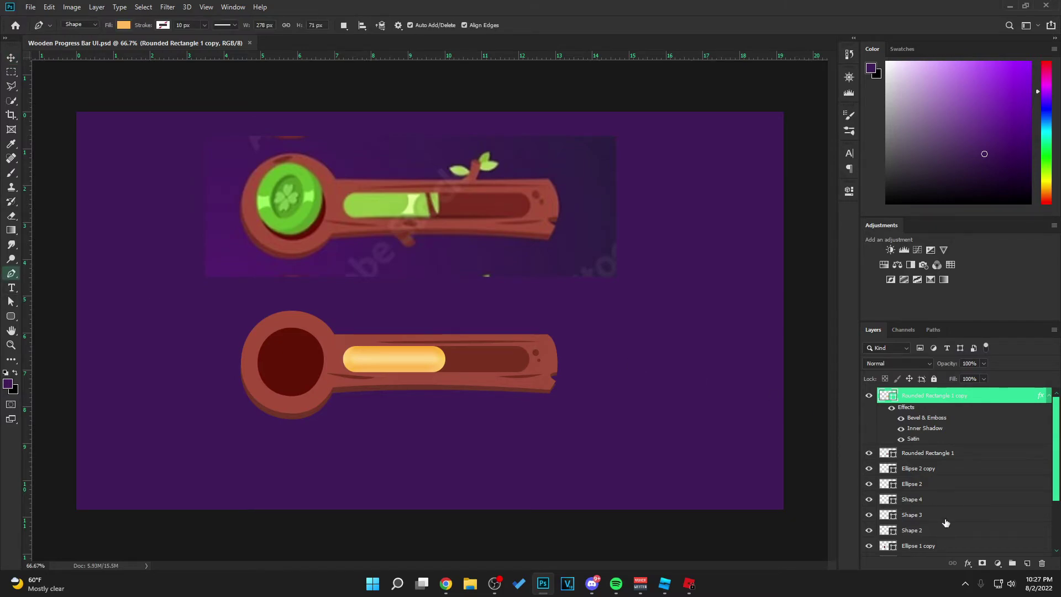
{"action": "left_click", "coordinate": [1027, 563]}
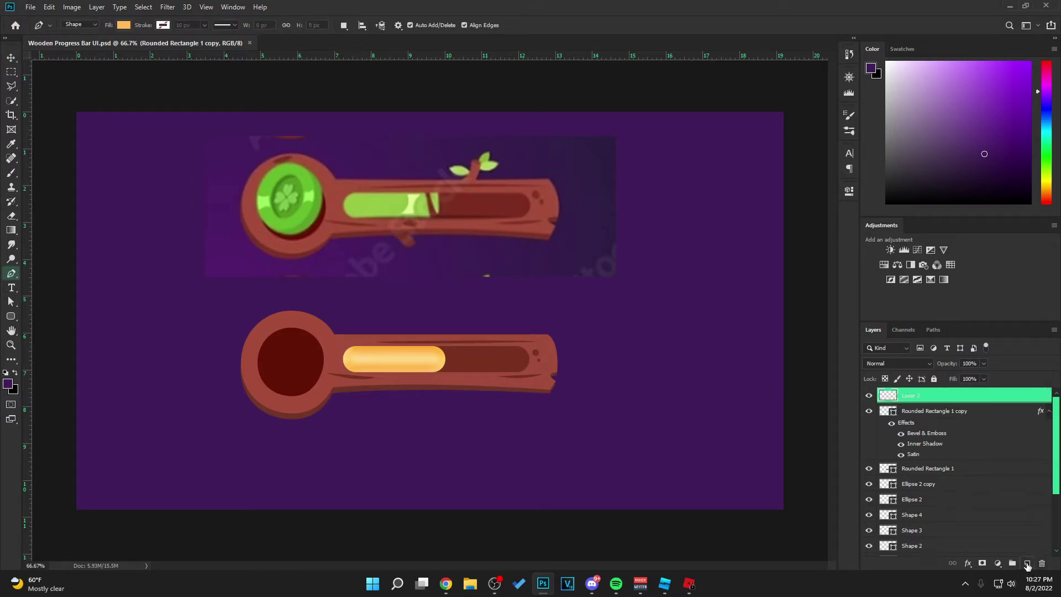
{"action": "left_click", "coordinate": [462, 182]}
{"action": "left_click_drag", "start_coordinate": [474, 165], "coordinate": [472, 157]}
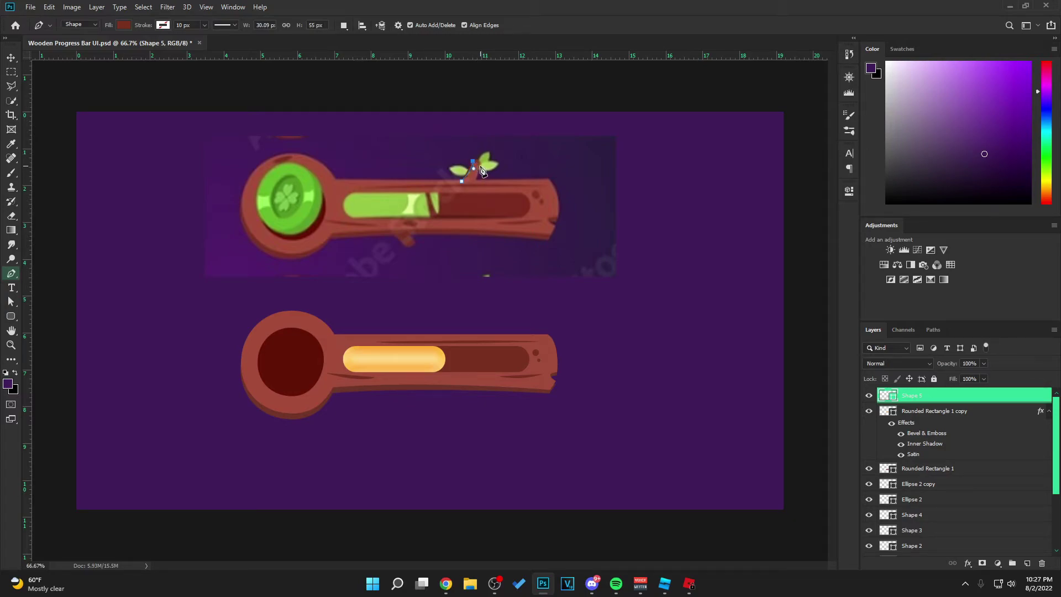
{"action": "left_click", "coordinate": [481, 166], "text": "alt"}
{"action": "left_click", "coordinate": [476, 182]}
{"action": "key", "text": "v"}
{"action": "left_click_drag", "start_coordinate": [472, 183], "coordinate": [487, 342]}
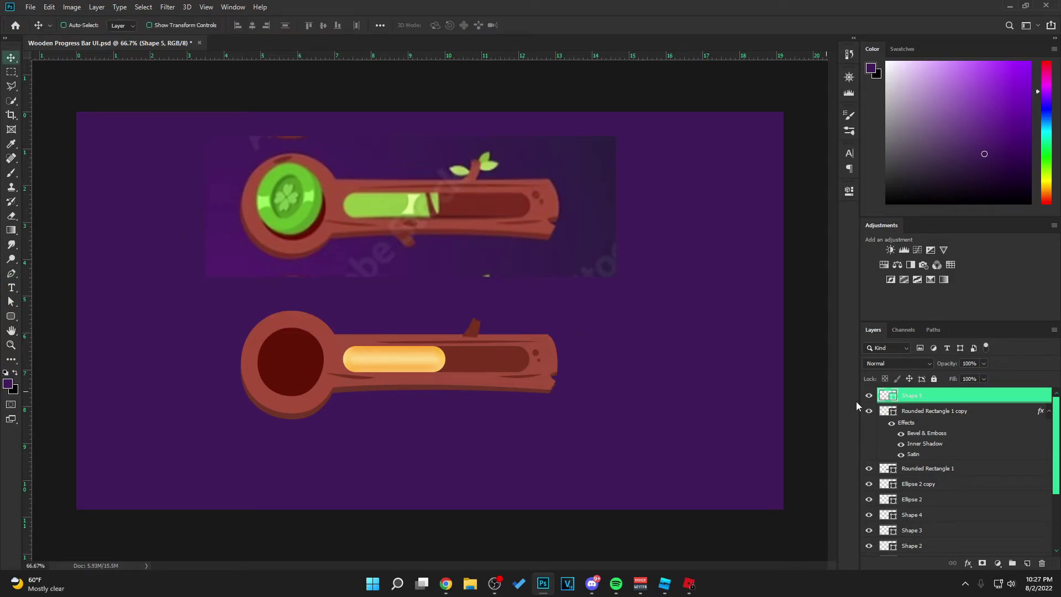
- Recolor the twig shape with the wood brown a14d3b sampled from the log
{"action": "double_click", "coordinate": [895, 398]}
{"action": "left_click", "coordinate": [434, 338]}
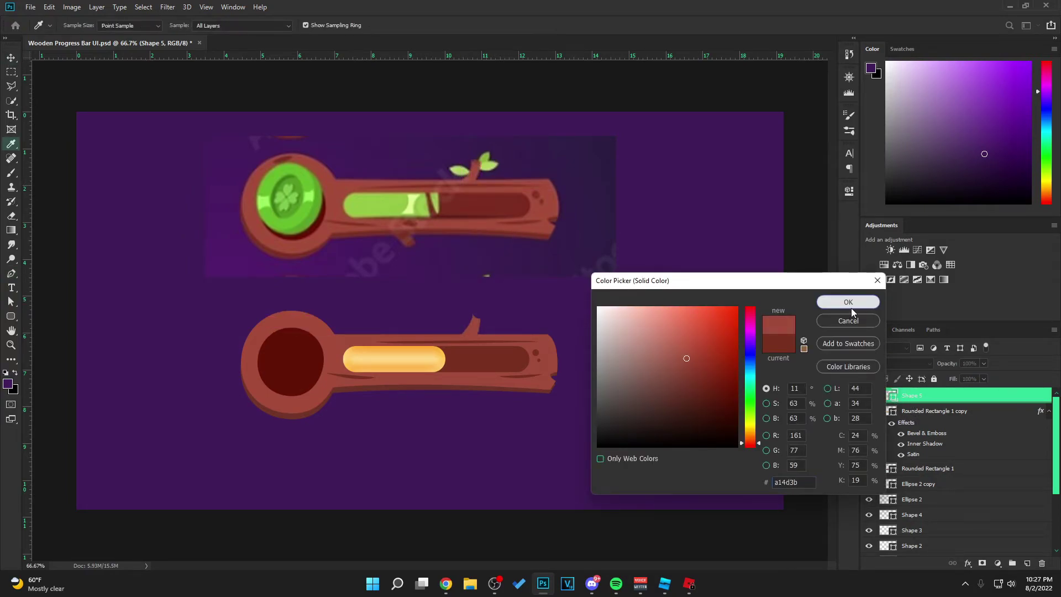
{"action": "left_click", "coordinate": [851, 307]}
- Draw the dark brown cut end of the twig at its tip, on a new layer beneath the twig shape
{"action": "key", "text": "ctrl+plus"}
{"action": "key", "text": "ctrl+plus"}
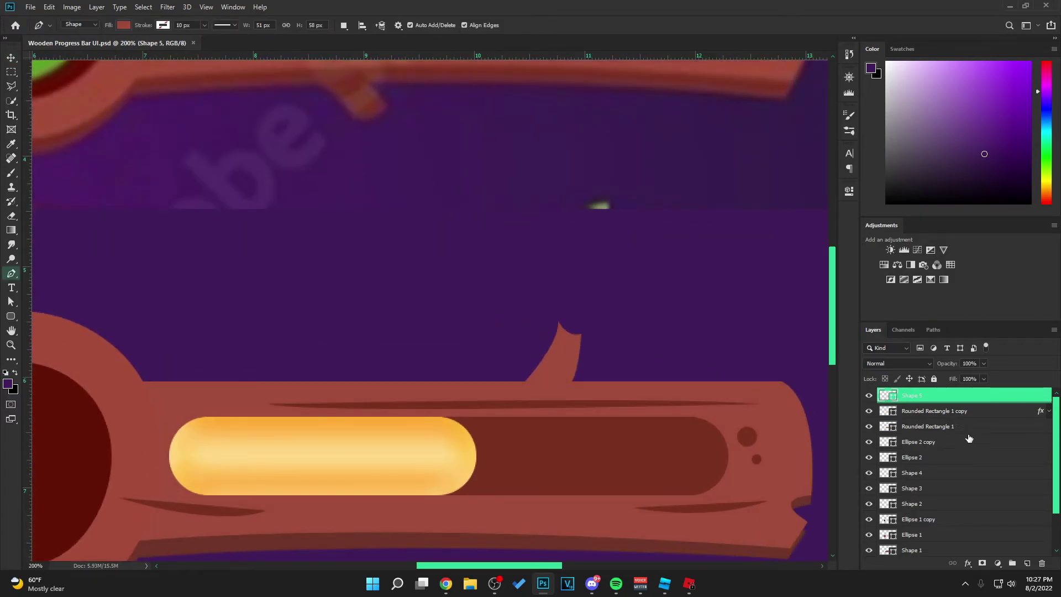
{"action": "left_click", "coordinate": [1027, 563], "text": "ctrl"}
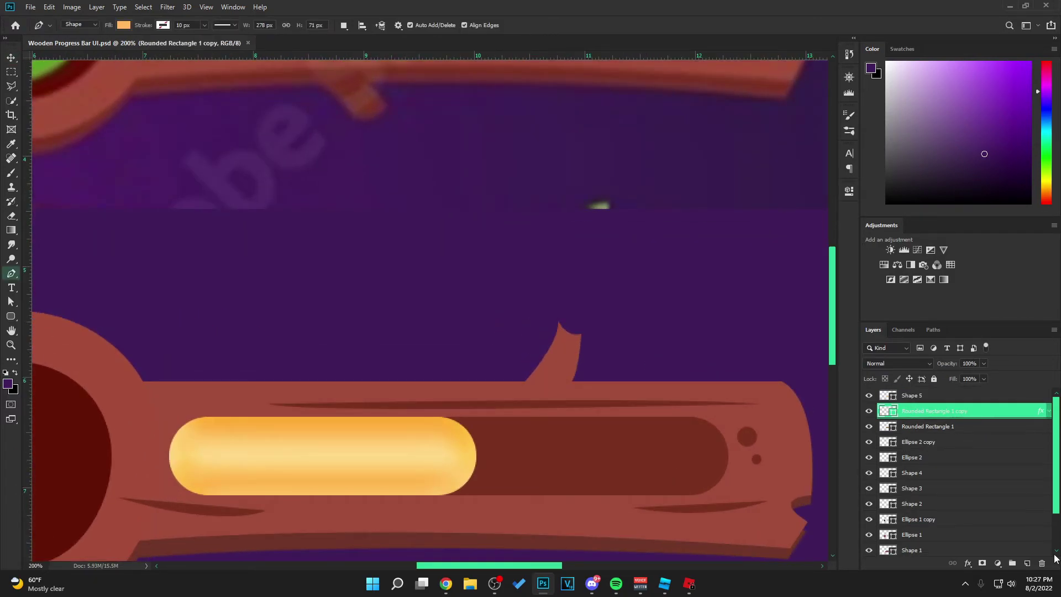
{"action": "left_click", "coordinate": [558, 321]}
{"action": "left_click", "coordinate": [579, 331]}
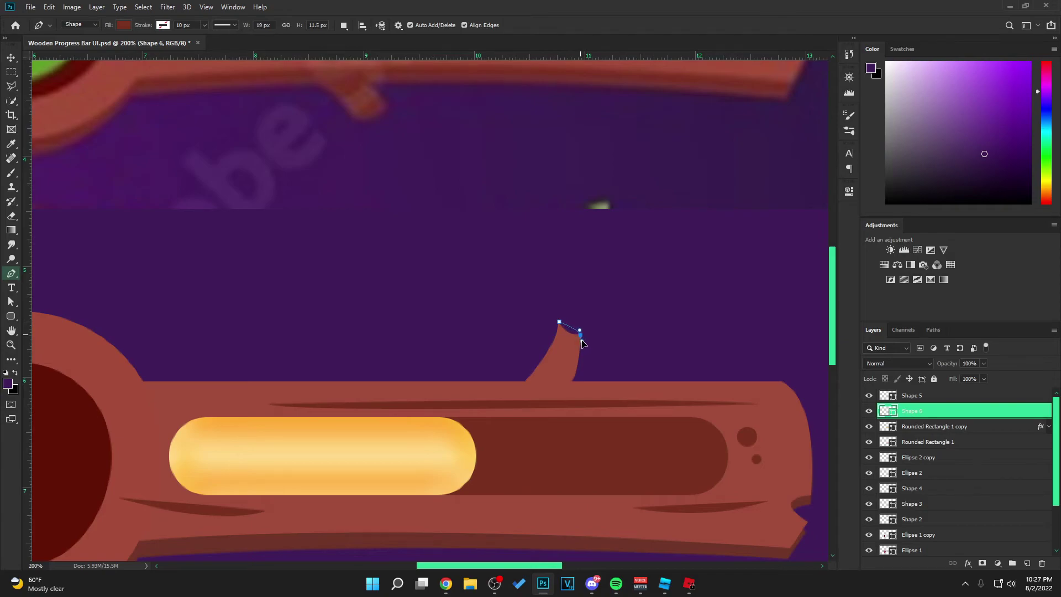
{"action": "left_click_drag", "start_coordinate": [583, 348], "coordinate": [584, 350]}
{"action": "left_click", "coordinate": [570, 342]}
{"action": "left_click", "coordinate": [559, 325]}
{"action": "key", "text": "v"}
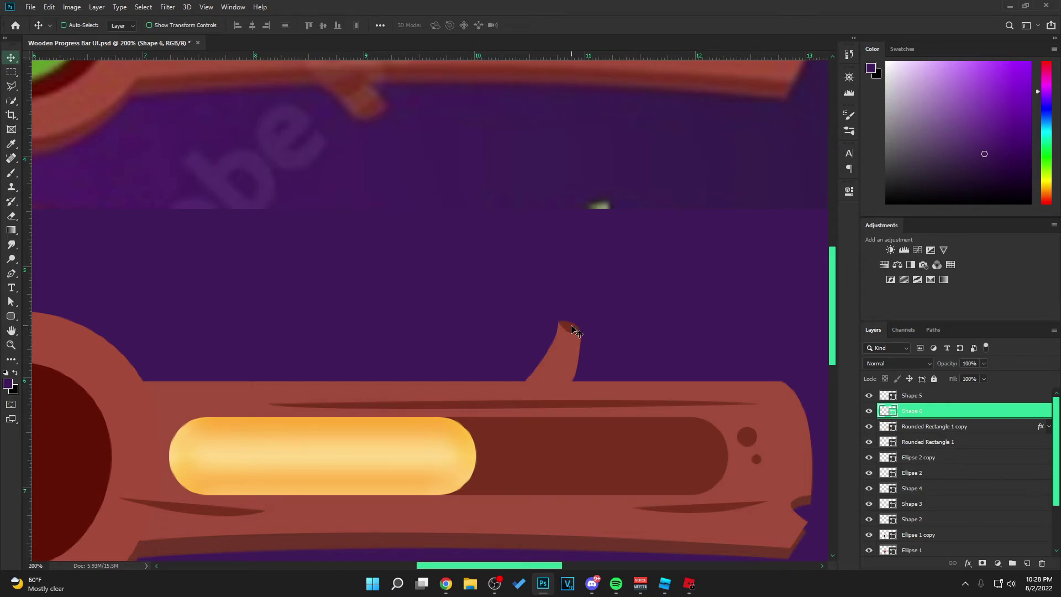
- Trace the reference's left leaf on a new top layer and move it beside the new twig's tip
{"action": "key", "text": "ctrl+minus"}
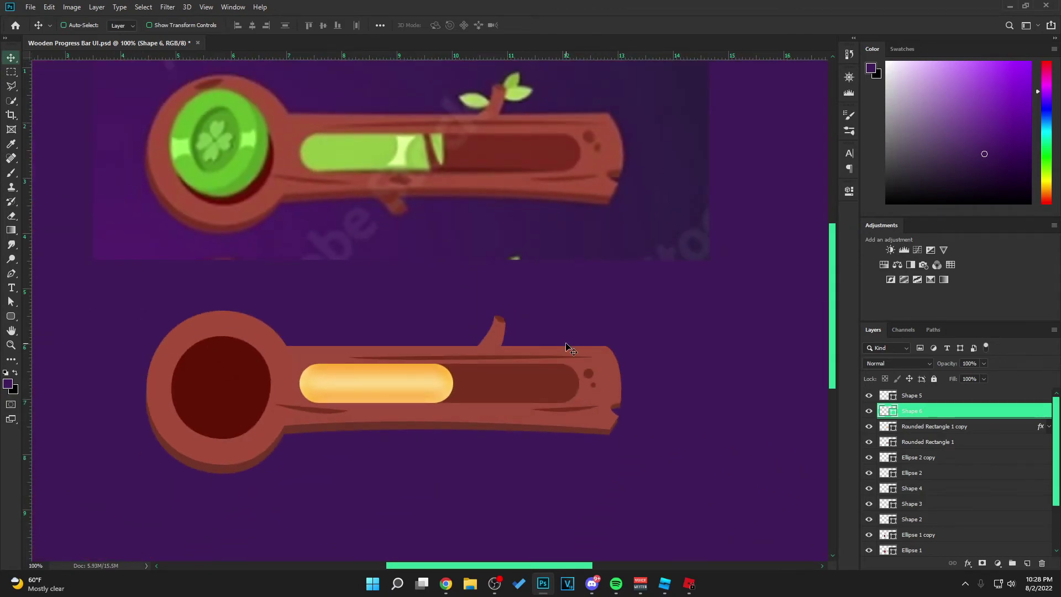
{"action": "scroll", "coordinate": [566, 346], "scroll_direction": "up", "scroll_amount": 2}
{"action": "left_click", "coordinate": [1027, 563]}
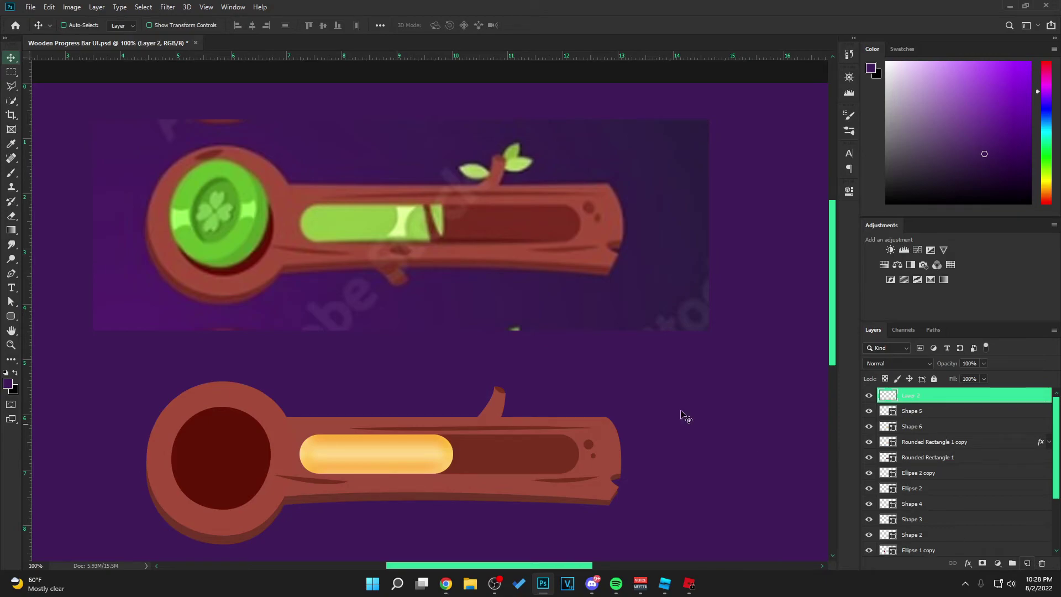
{"action": "left_click", "coordinate": [11, 273]}
{"action": "left_click", "coordinate": [489, 172]}
{"action": "left_click", "coordinate": [459, 169]}
{"action": "left_click_drag", "start_coordinate": [459, 169], "coordinate": [511, 393]}
{"action": "key", "text": "v"}
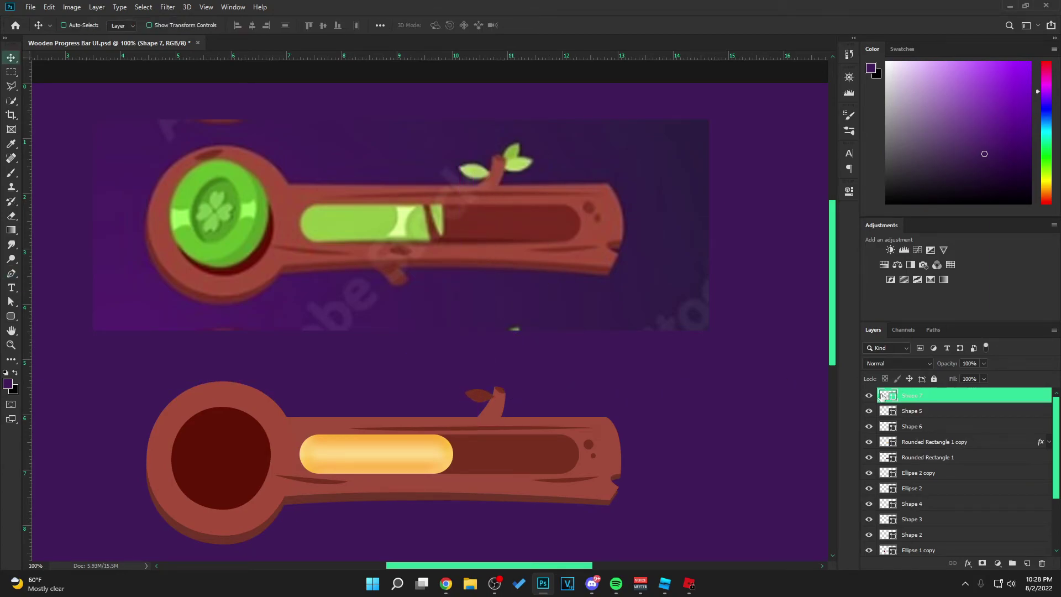
- Recolor the leaf shape with the light green b0cf64 sampled from the reference leaf
{"action": "double_click", "coordinate": [883, 394]}
{"action": "left_click", "coordinate": [475, 171]}
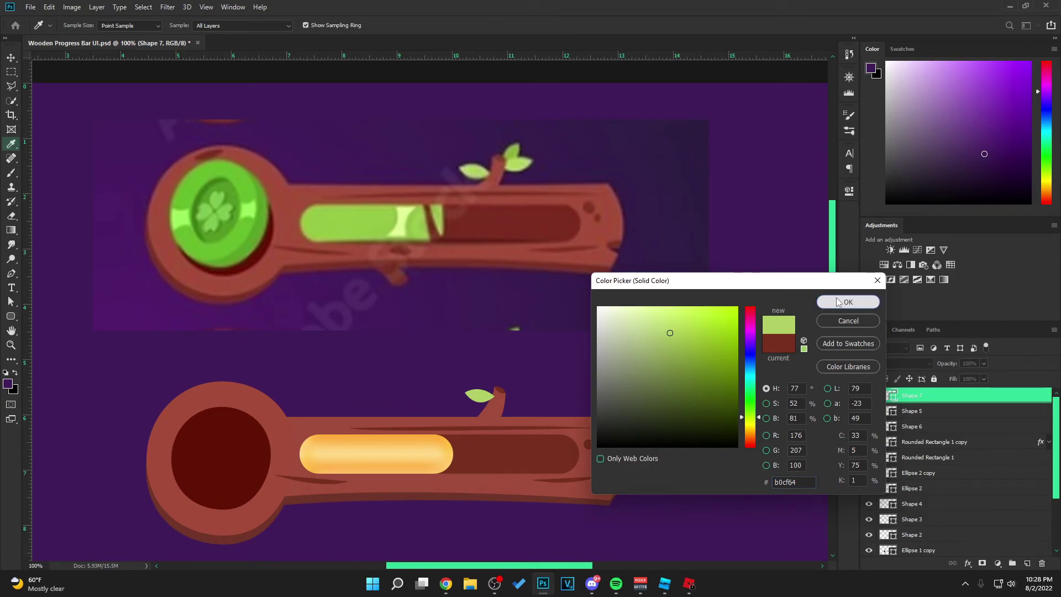
{"action": "left_click", "coordinate": [837, 302]}
- Duplicate the leaf, rotate the copy about 163° and place it on the right side of the twig
{"action": "left_click_drag", "start_coordinate": [479, 395], "coordinate": [499, 452], "text": "alt"}
{"action": "key", "text": "ctrl+t"}
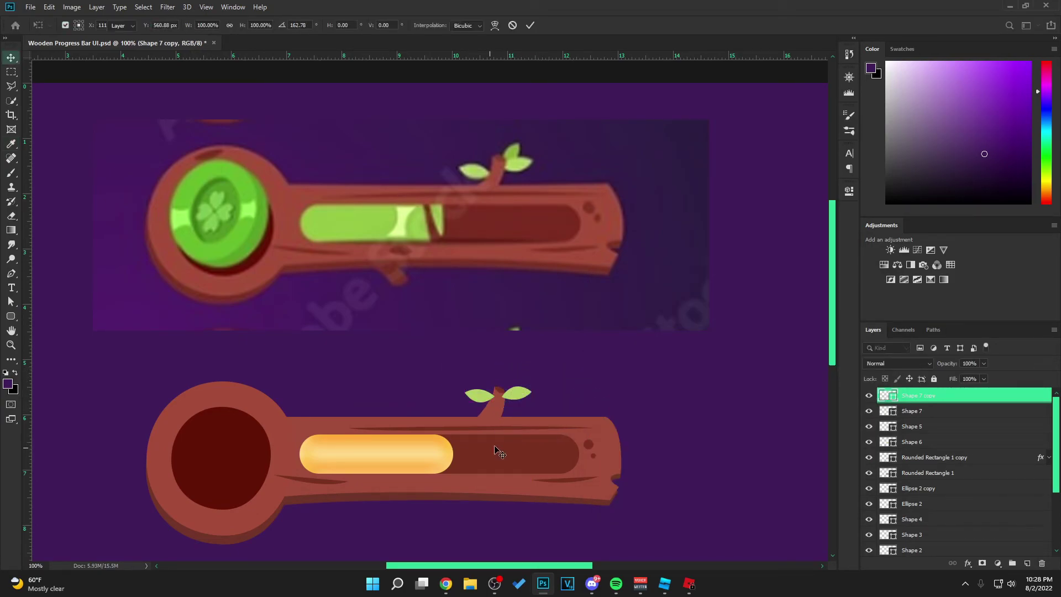
{"action": "key", "text": "Return"}
- Duplicate the leaf again, rotate the copy to point upward and place it above the twig's tip
{"action": "left_click_drag", "start_coordinate": [943, 401], "coordinate": [942, 404], "text": "alt"}
{"action": "left_click_drag", "start_coordinate": [542, 380], "coordinate": [516, 352]}
{"action": "key", "text": "ctrl+t"}
{"action": "key", "text": "Return"}
{"action": "left_click_drag", "start_coordinate": [543, 378], "coordinate": [544, 375]}
- Move the upright leaf's layer beneath the twig shapes and recolor the leaf a darker green
{"action": "left_click_drag", "start_coordinate": [964, 415], "coordinate": [960, 451]}
{"action": "left_click_drag", "start_coordinate": [883, 442], "coordinate": [912, 466]}
{"action": "double_click", "coordinate": [892, 457]}
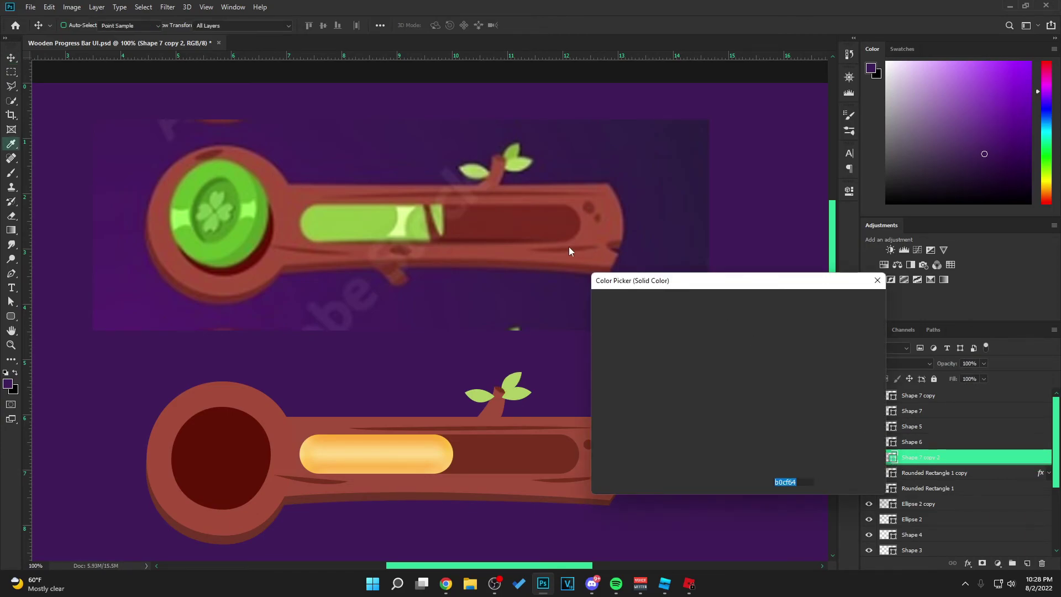
- Group all the progress bar artwork layers above the reference image layer
{"action": "scroll", "coordinate": [981, 526], "scroll_direction": "down", "scroll_amount": 5}
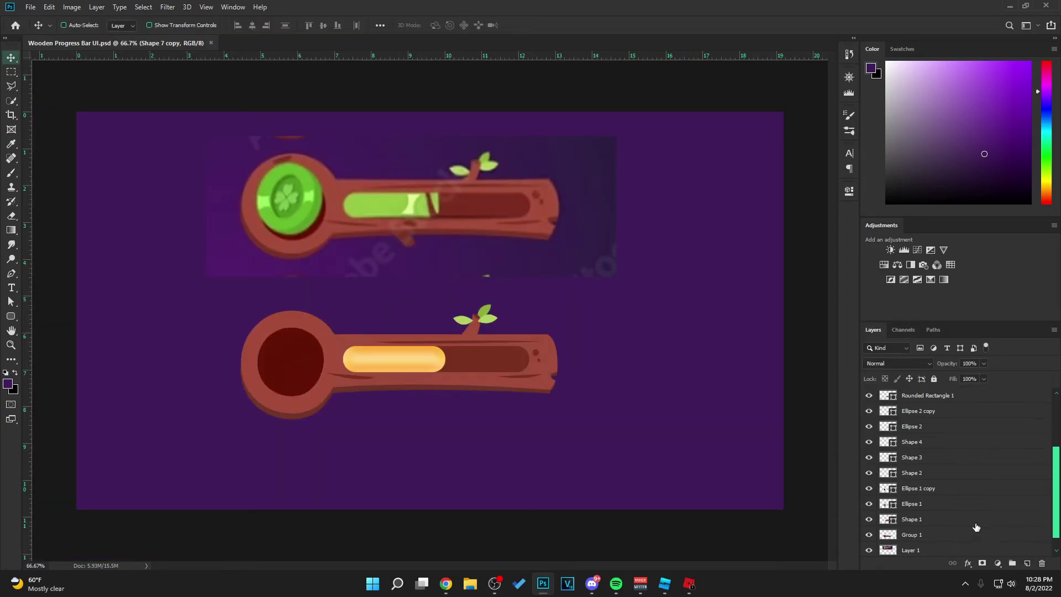
{"action": "left_click", "coordinate": [928, 518], "text": "shift"}
{"action": "key", "text": "ctrl+g"}
- Move the artwork group to the middle of the canvas and leave the reference image hidden after a brief comparison
{"action": "left_click", "coordinate": [868, 409]}
{"action": "left_click_drag", "start_coordinate": [496, 356], "coordinate": [527, 304]}
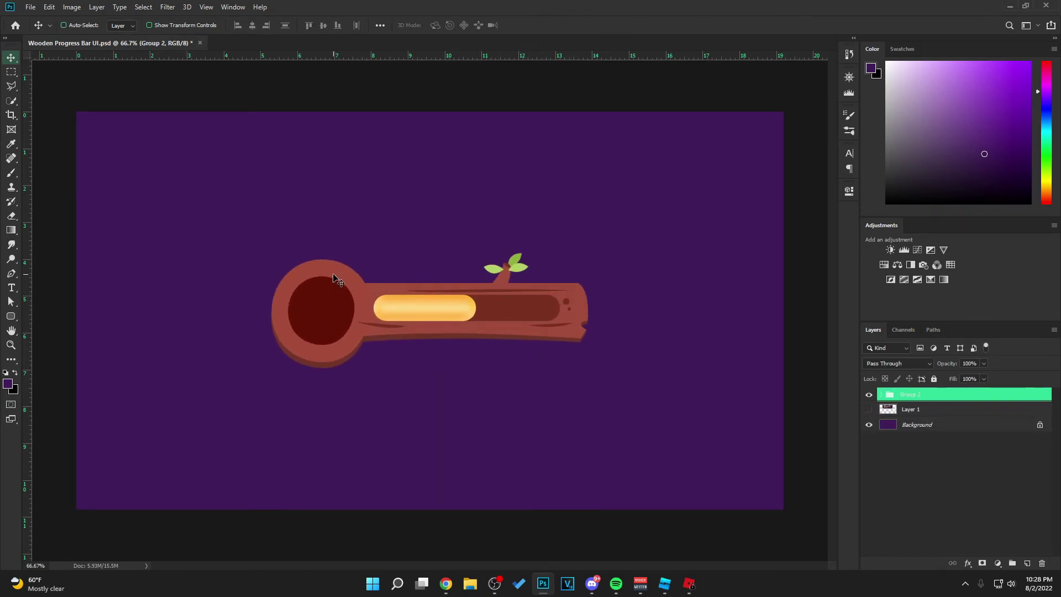
{"action": "left_click", "coordinate": [869, 410]}
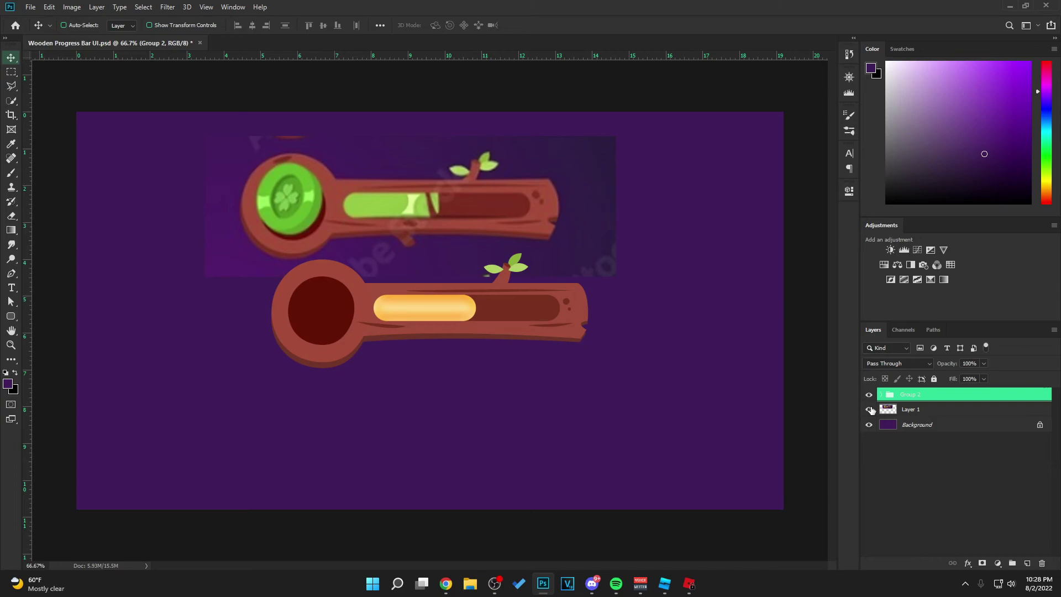
{"action": "left_click", "coordinate": [869, 409]}
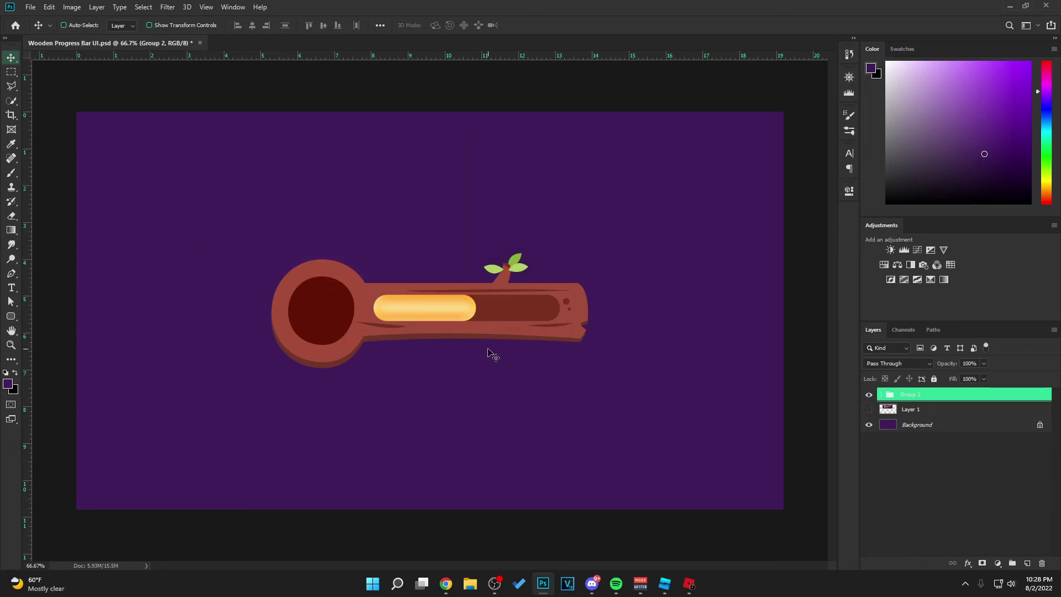